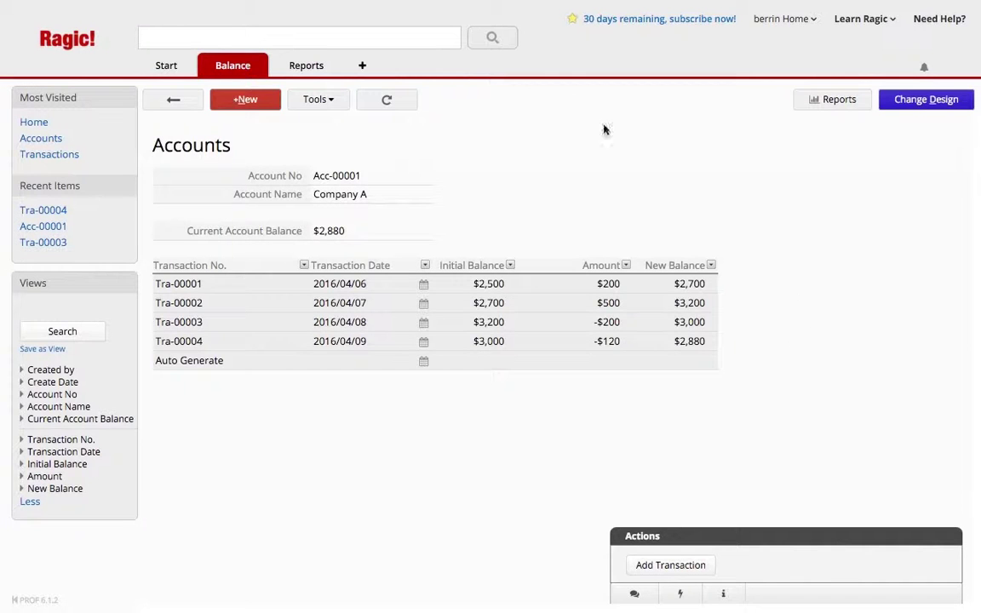
Create a new 'Running Balance' tab containing an 'Accounts' sheet.
click(368, 68)
click(386, 204)
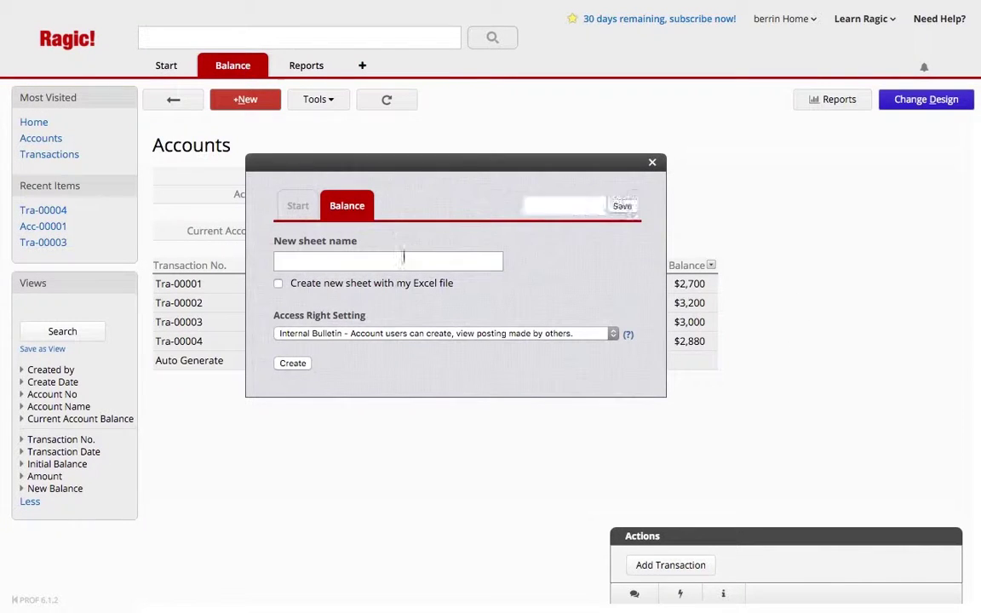
text(Running Balance)
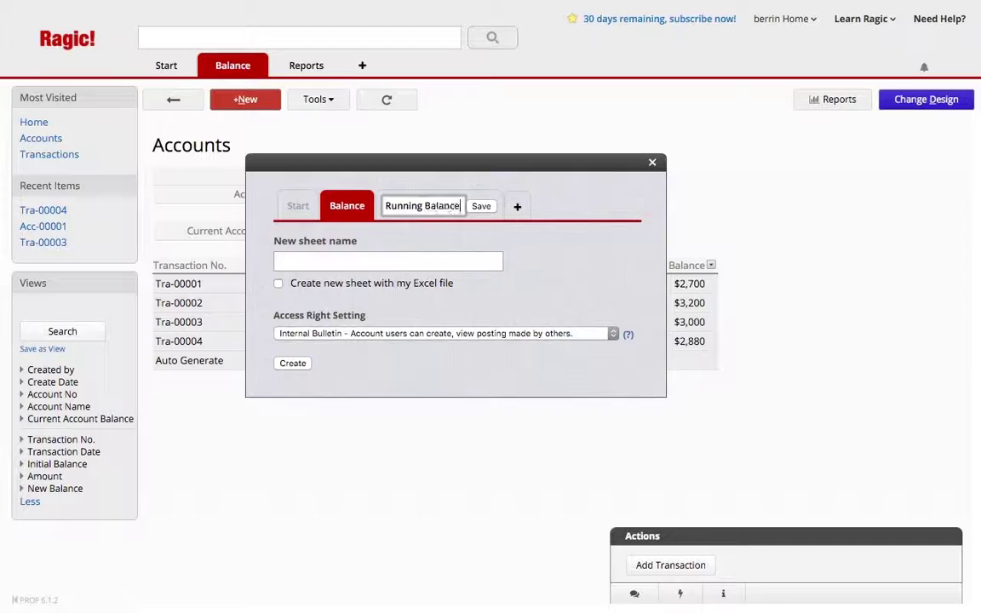
key(Return)
click(401, 260)
text(Accounts)
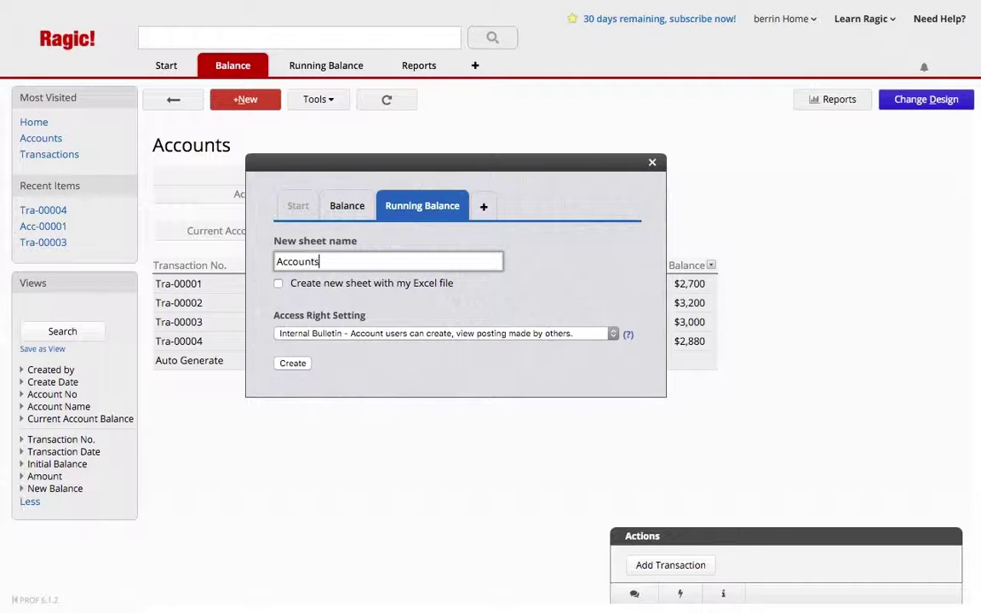
click(292, 363)
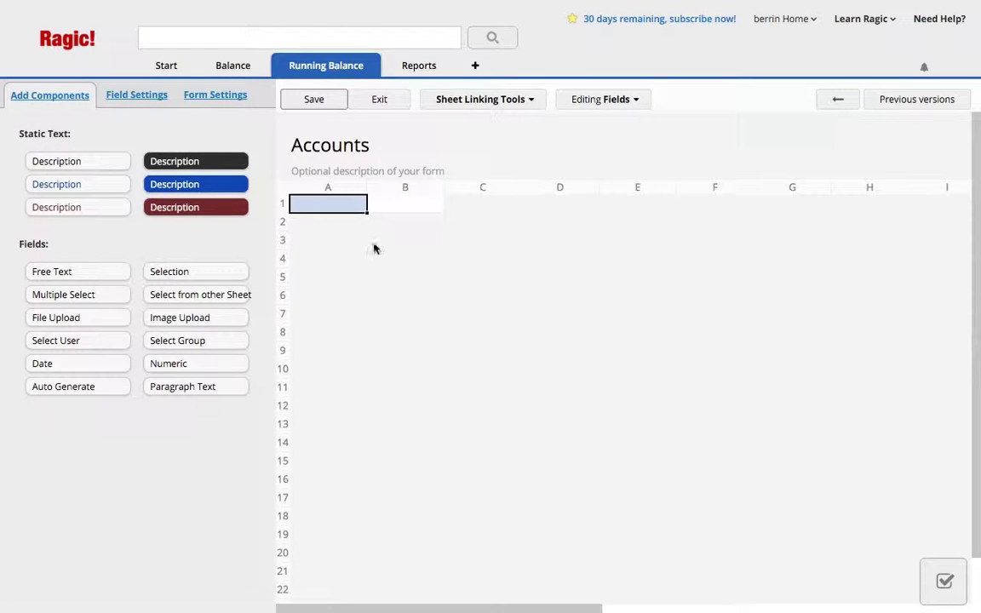
Add an auto-generated Account Number field with an Acc prefix and an Account Name field, then save.
click(341, 209)
text(Acco)
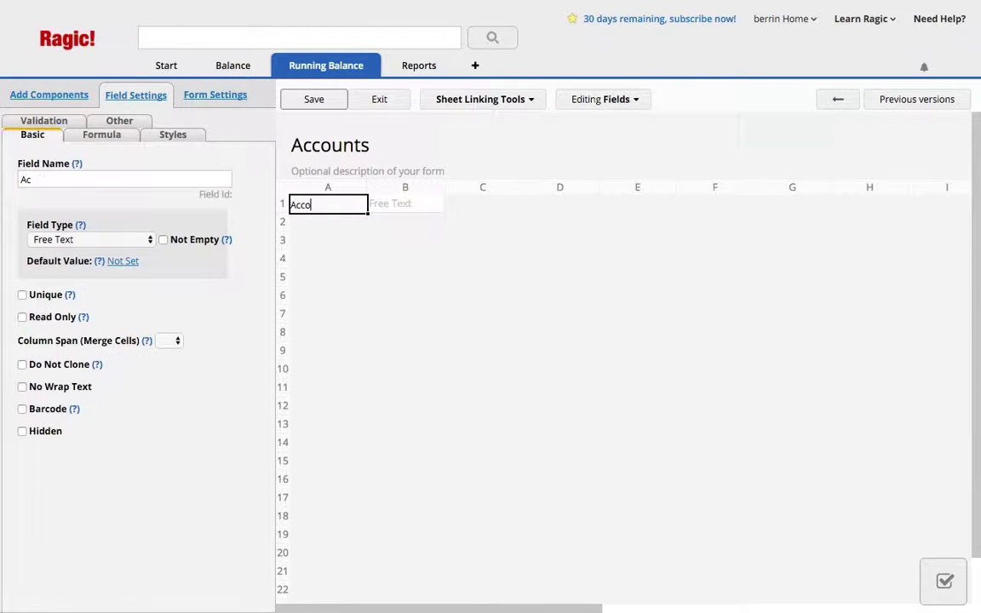
text(unt Number)
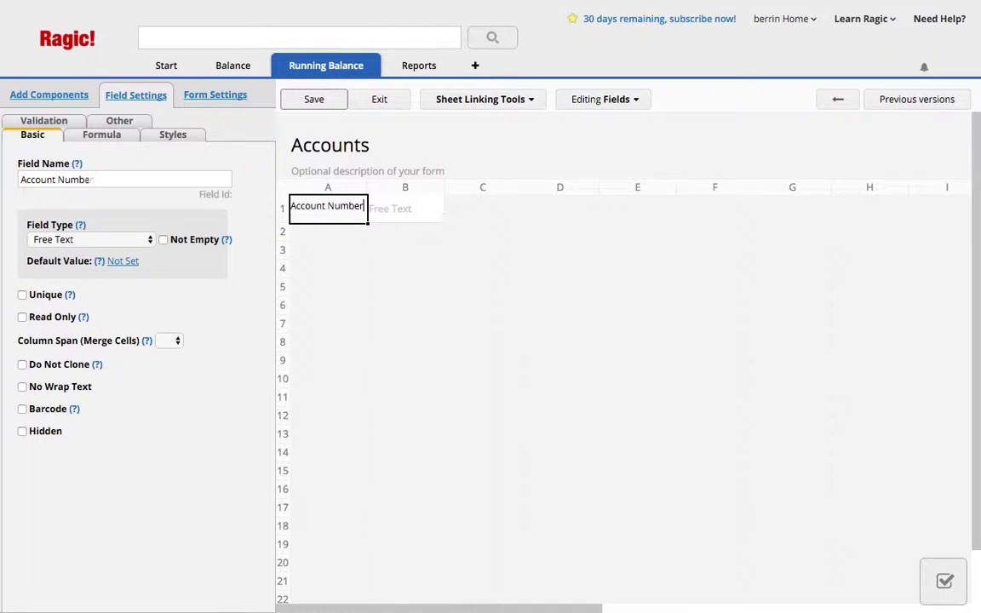
drag(367, 187, 397, 188)
click(77, 240)
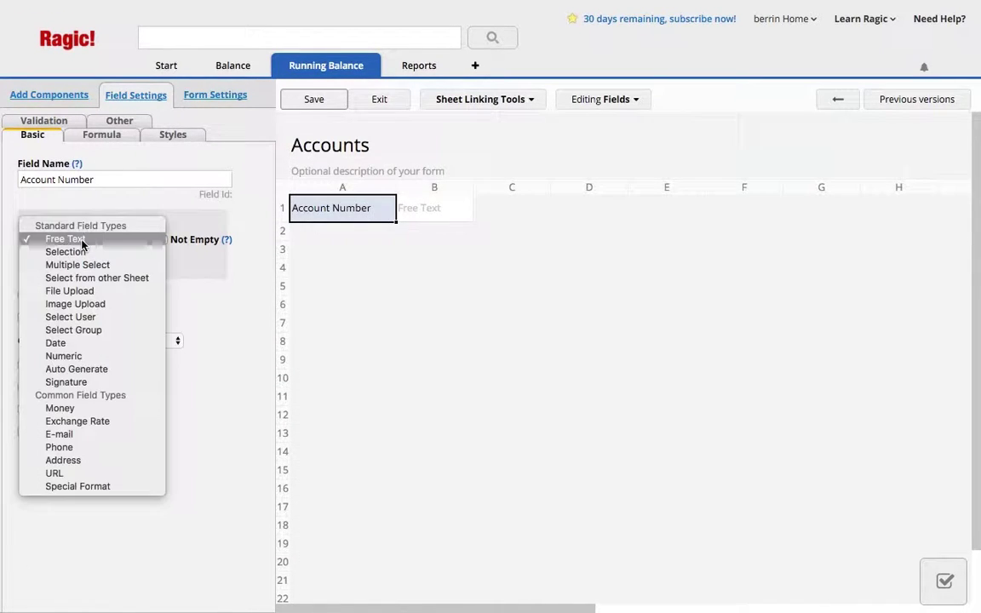
click(82, 368)
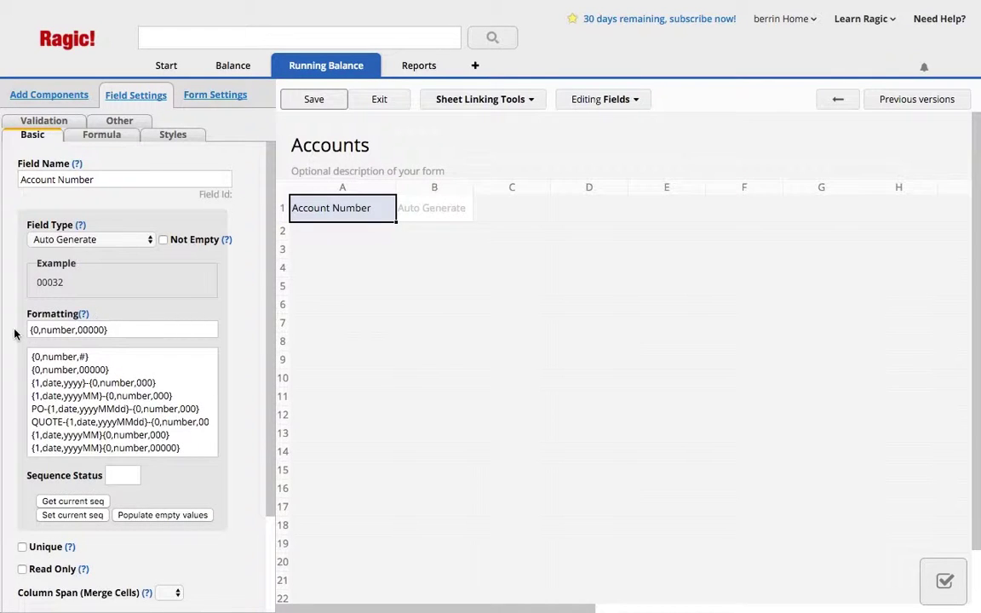
click(28, 330)
text(Acc-)
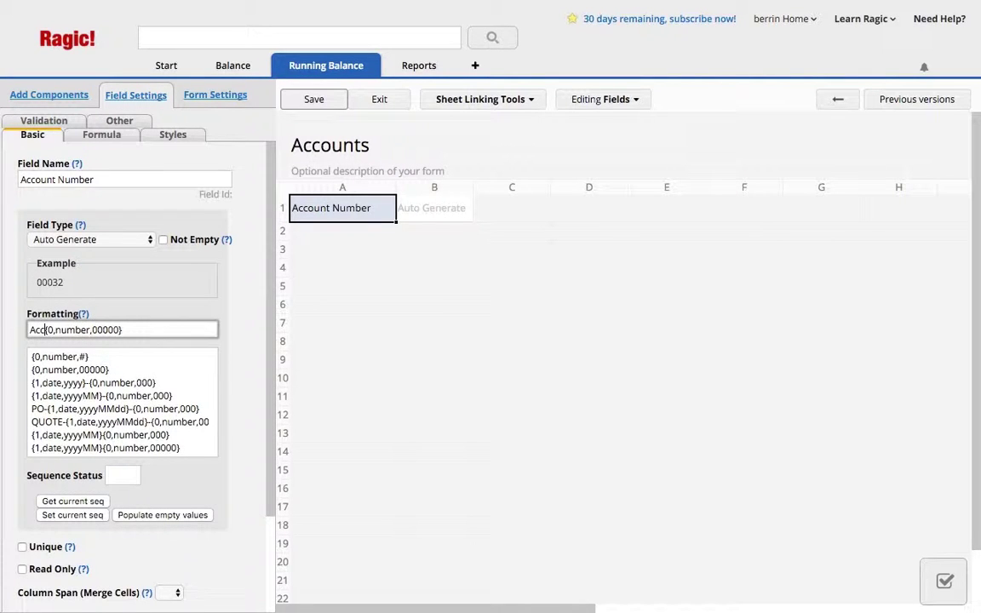
click(339, 233)
text(Account Name)
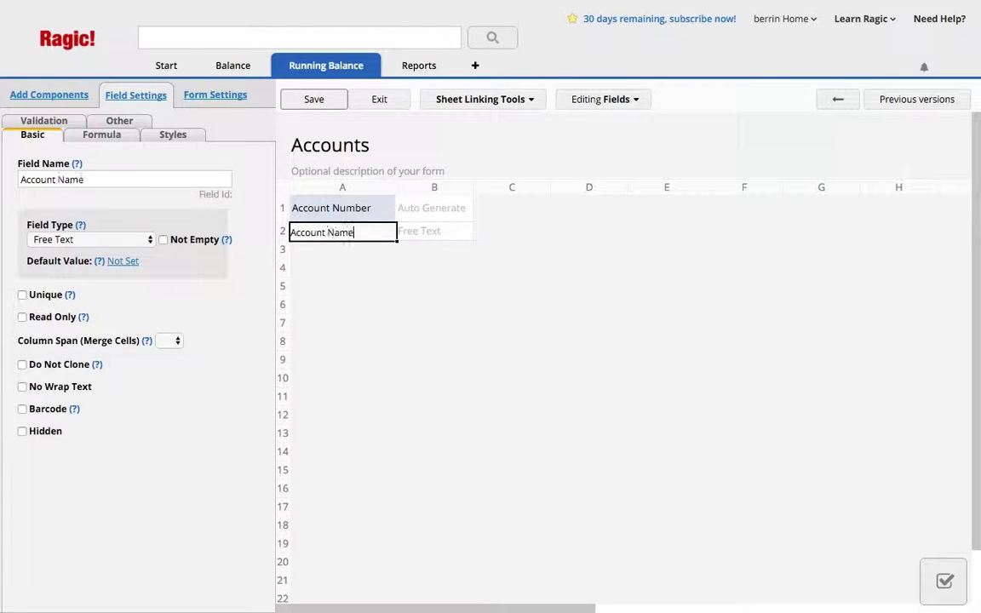
click(313, 101)
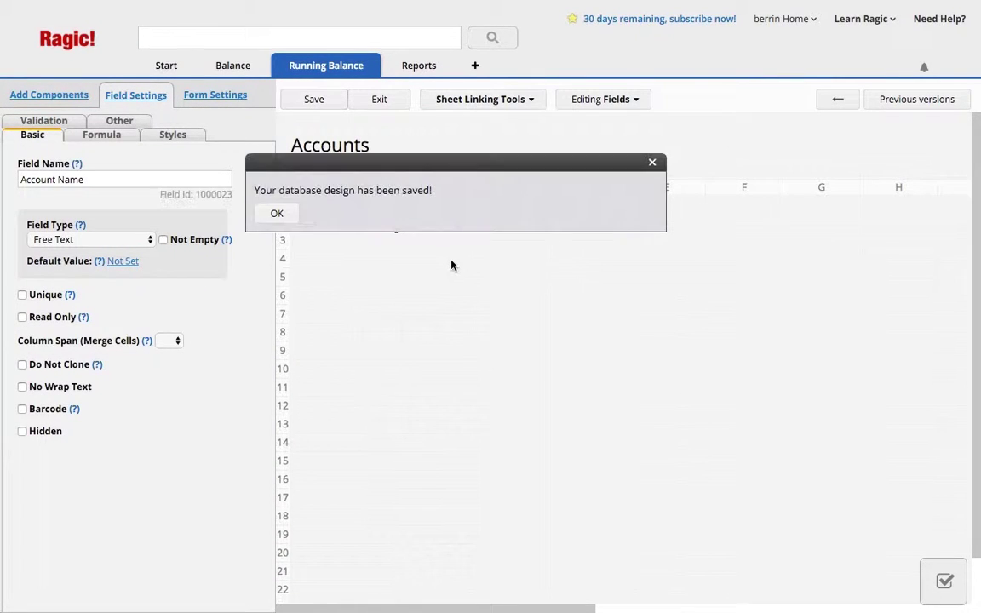
Add an auto-generated Transaction ID field with a Tra- prefix and a Transaction Date label in row 6.
click(361, 298)
text(Tran)
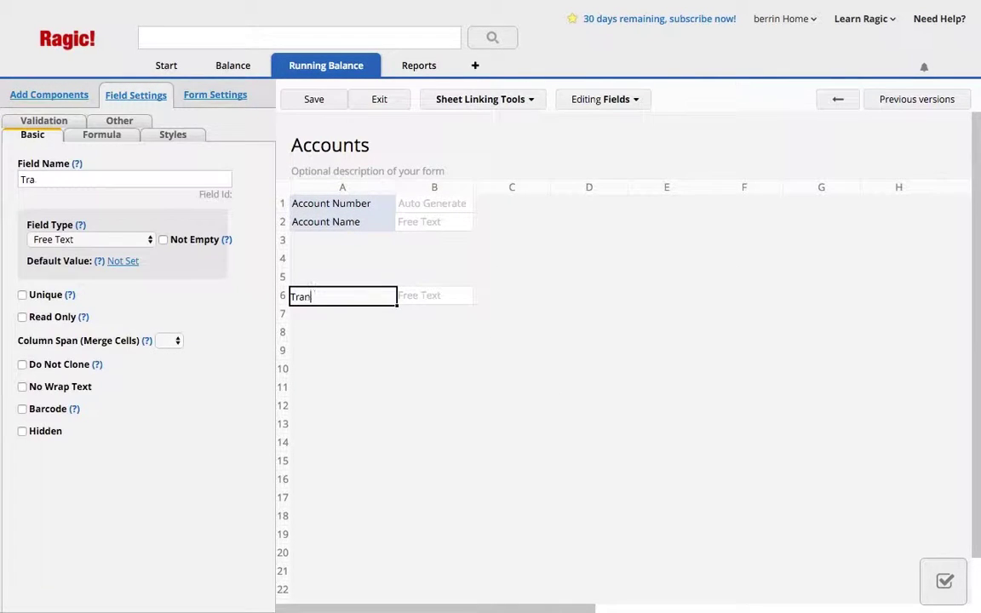
text(saction ID)
click(100, 239)
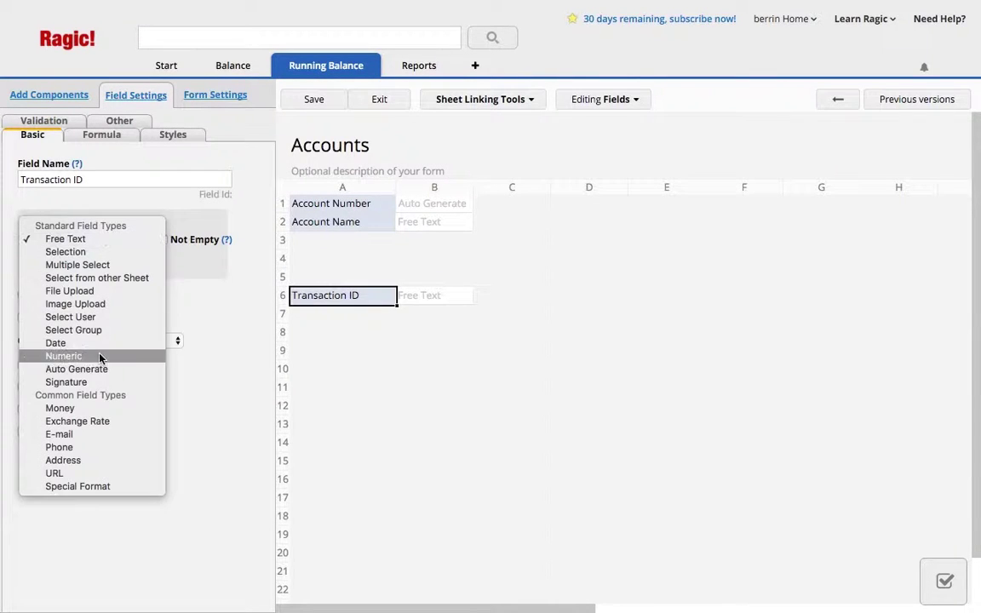
click(77, 368)
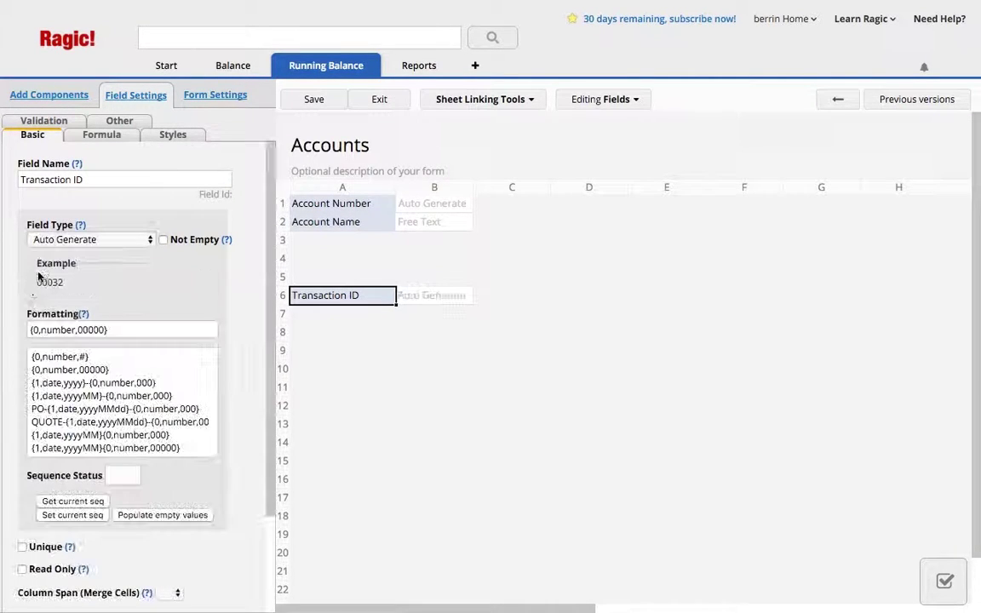
text(Tra)
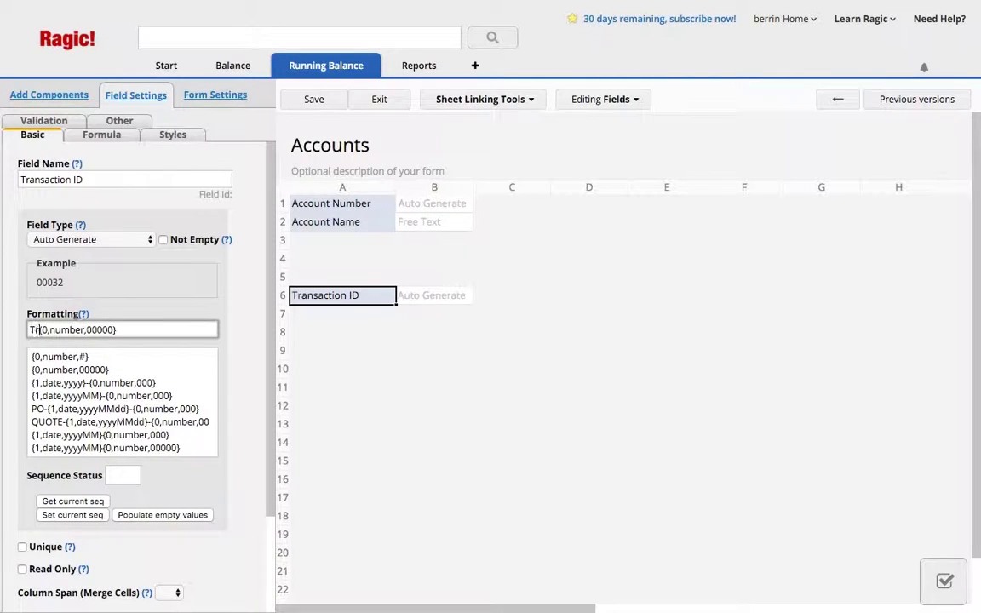
text(-)
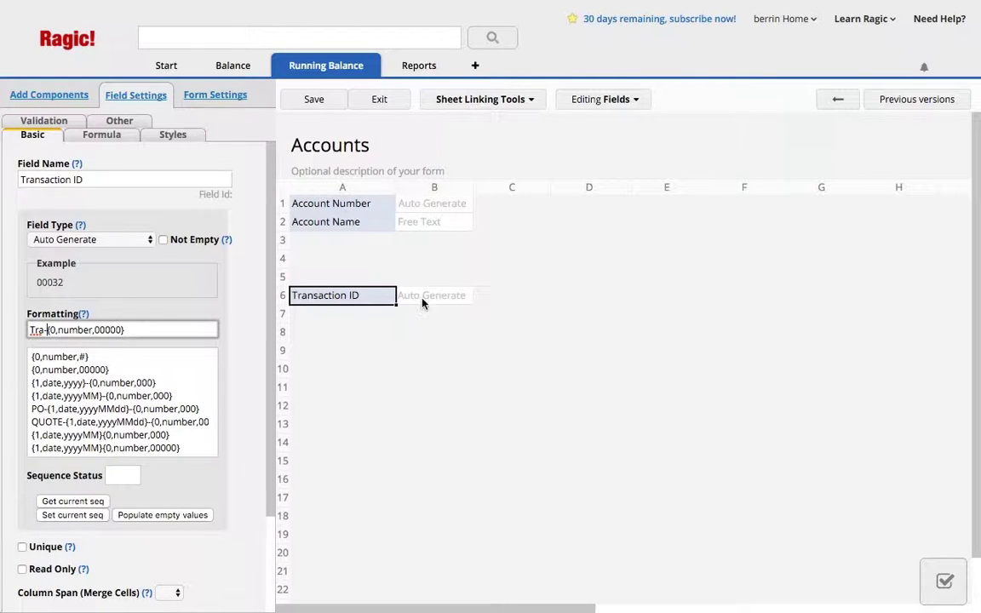
click(422, 298)
text(Tranacti)
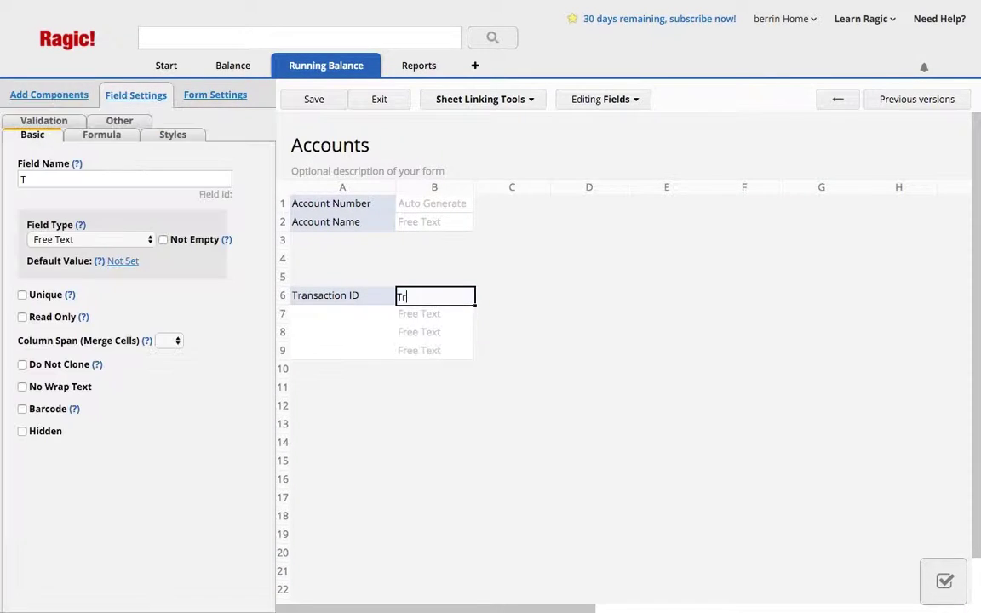
key(BackSpace)
key(BackSpace)
key(BackSpace)
key(BackSpace)
text(saction Date)
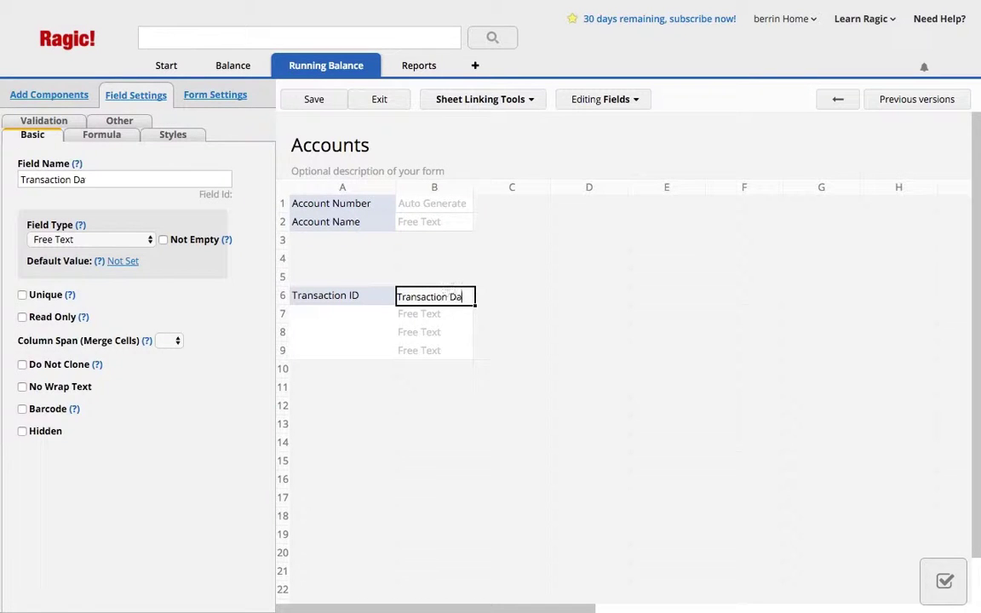
click(525, 295)
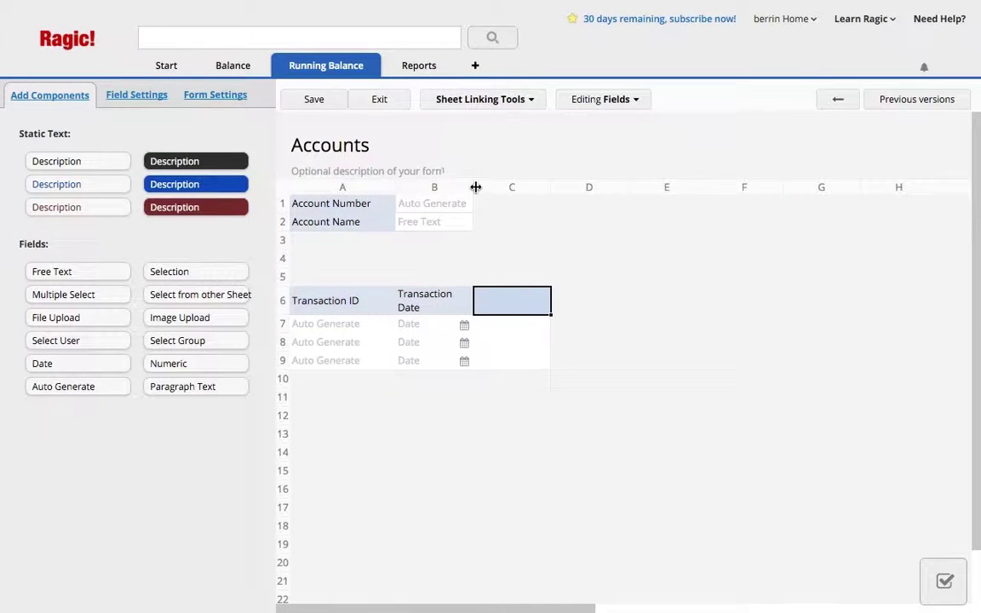
drag(475, 186, 502, 187)
Add an Amount money field in C6 and a New Balance label in D6.
double_click(553, 302)
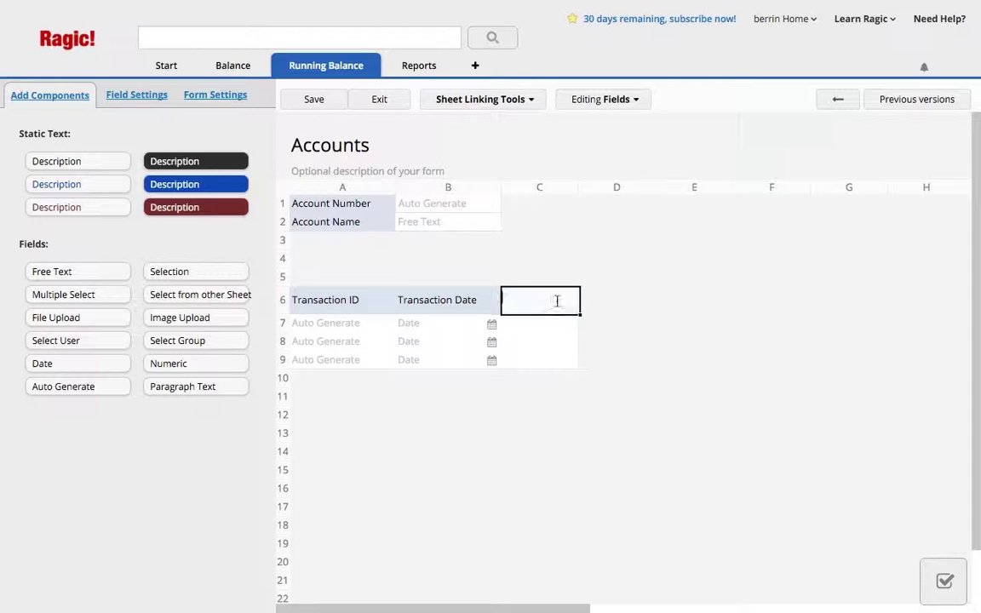
text(Amount)
key(Tab)
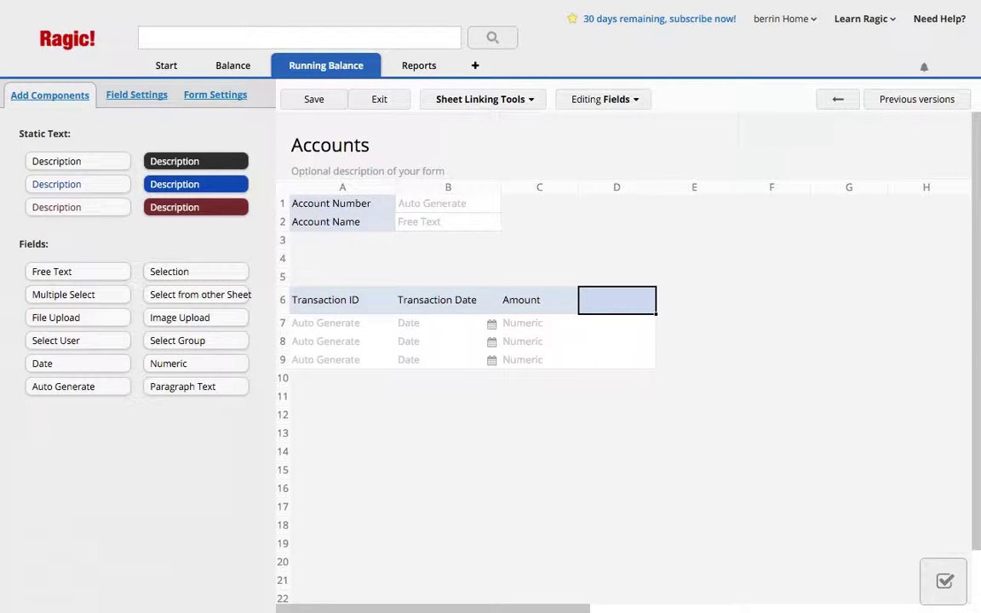
click(524, 305)
click(91, 213)
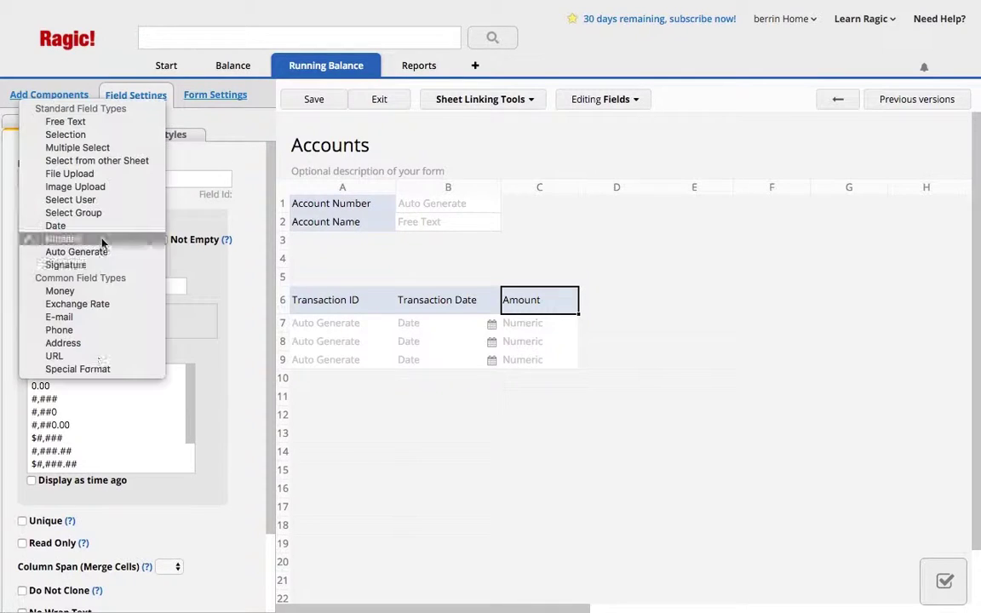
click(98, 295)
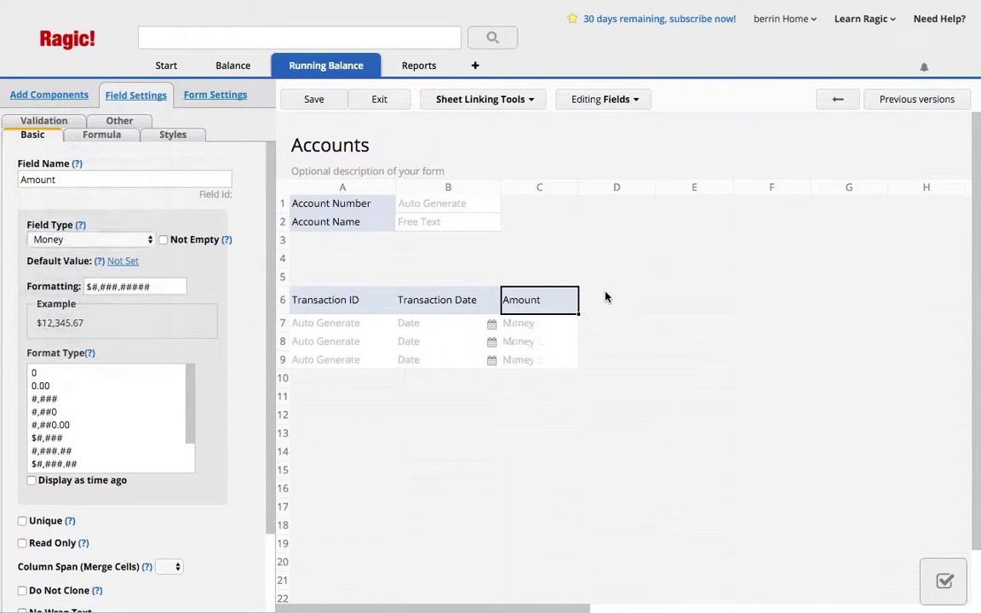
click(606, 297)
text(Ne)
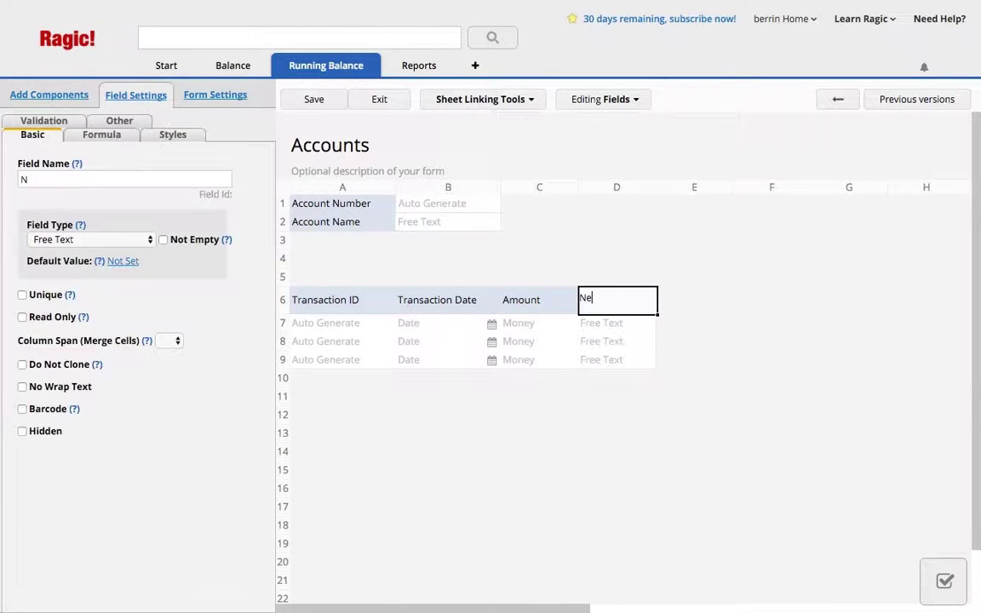
text(w Balance)
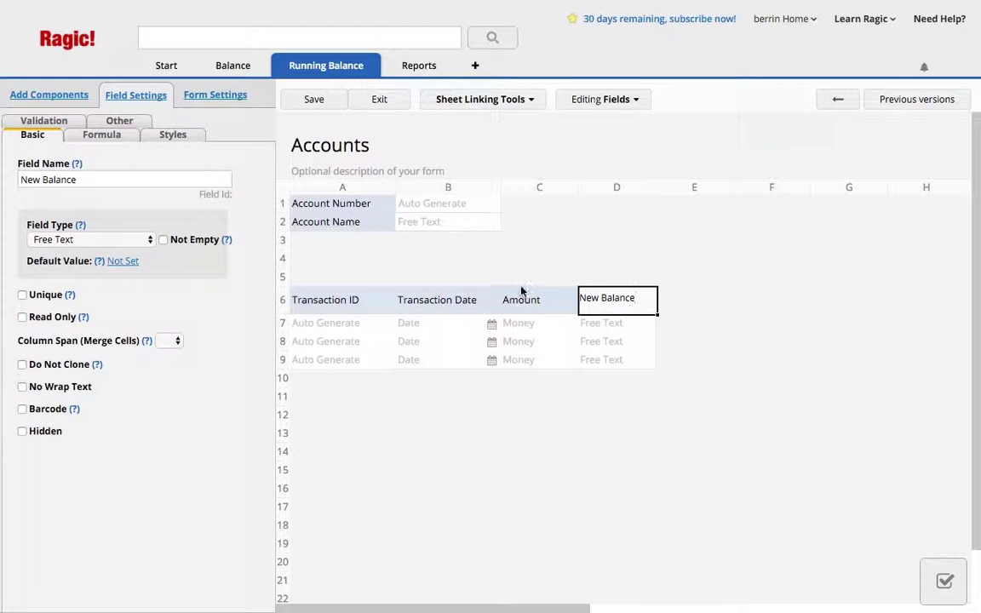
Add a Current Balance money field in A4, make New Balance a money field, and save.
click(361, 258)
text(Current)
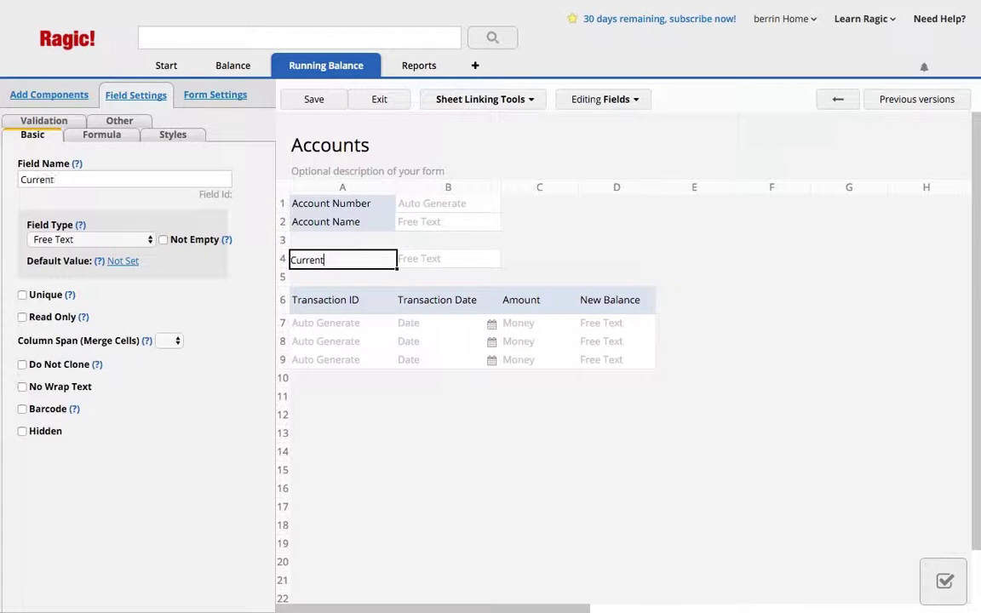
text( Balance)
click(128, 239)
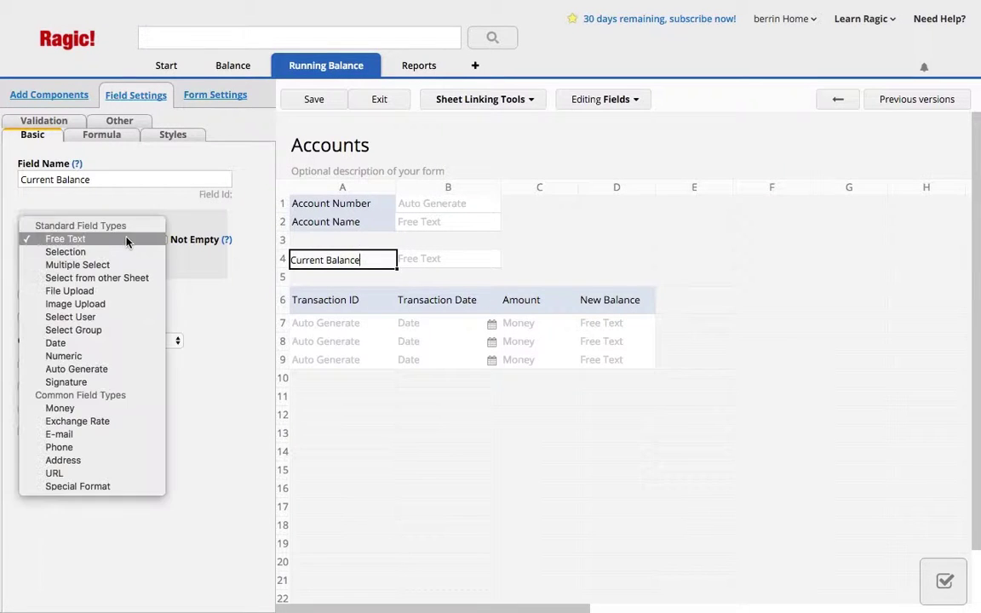
click(99, 408)
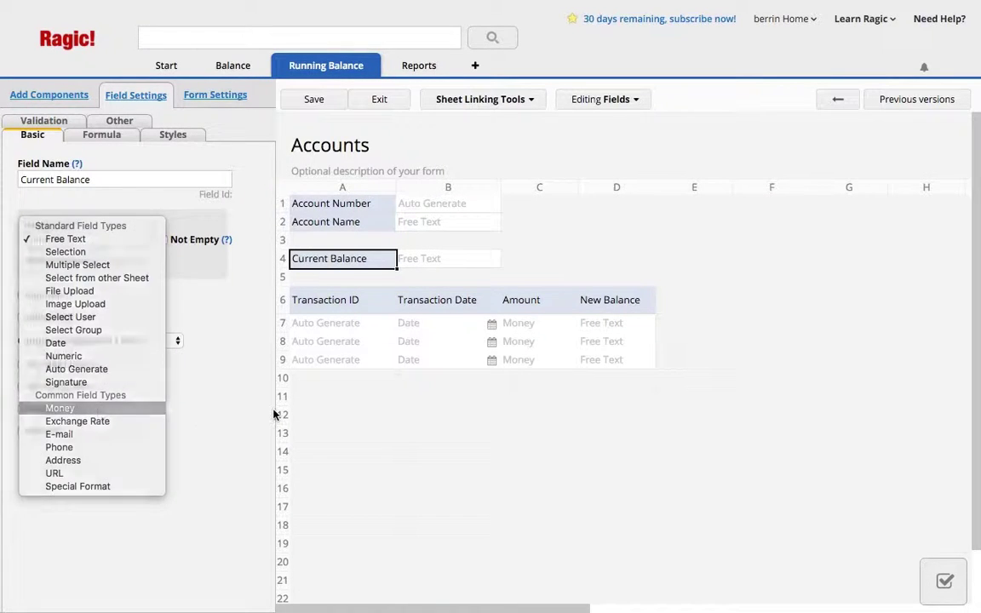
click(620, 300)
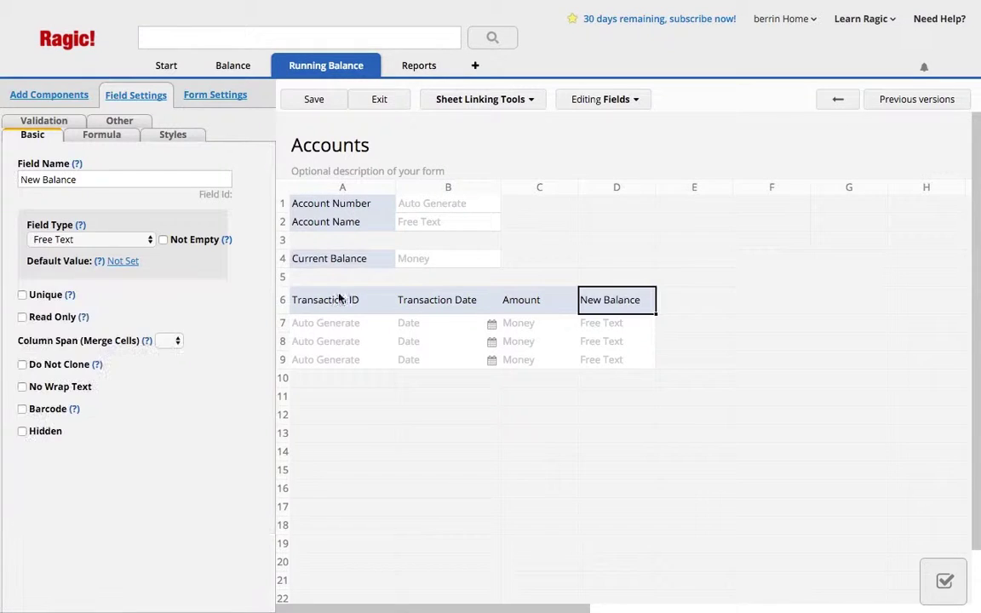
click(127, 241)
click(119, 407)
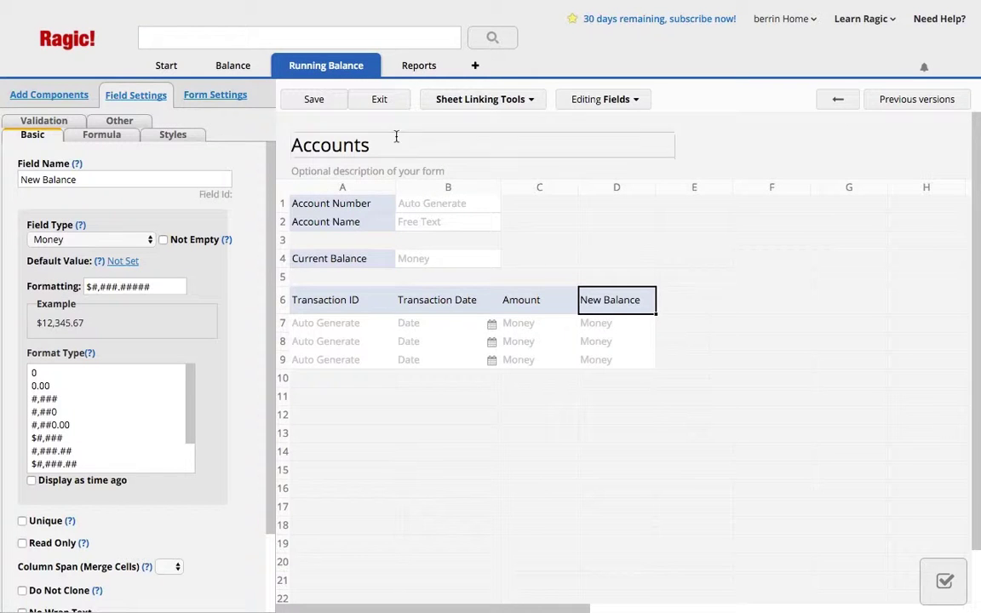
click(326, 105)
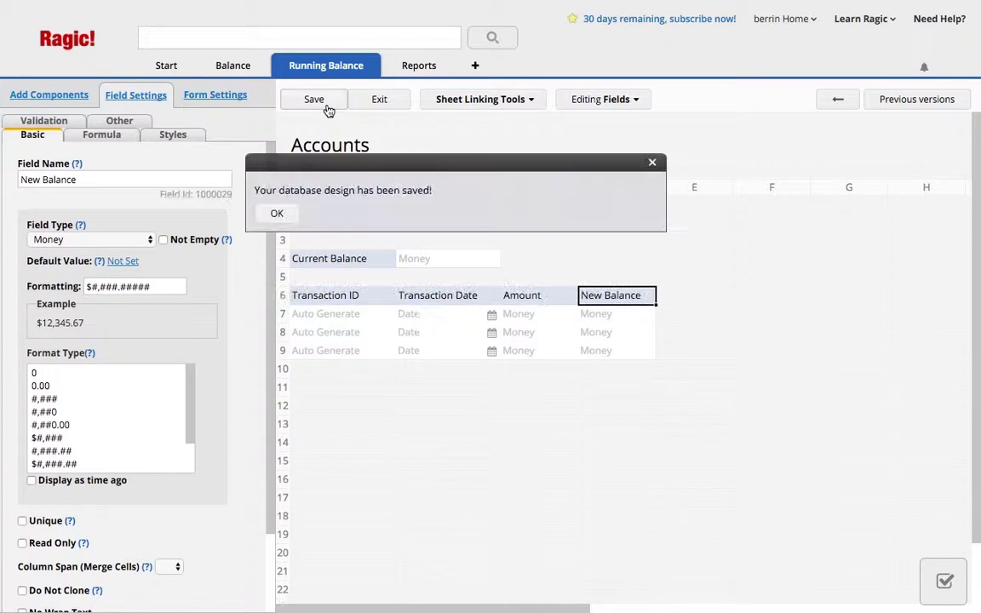
Enter a new account 'Company A' with Current Balance 2000 and save the record.
click(378, 99)
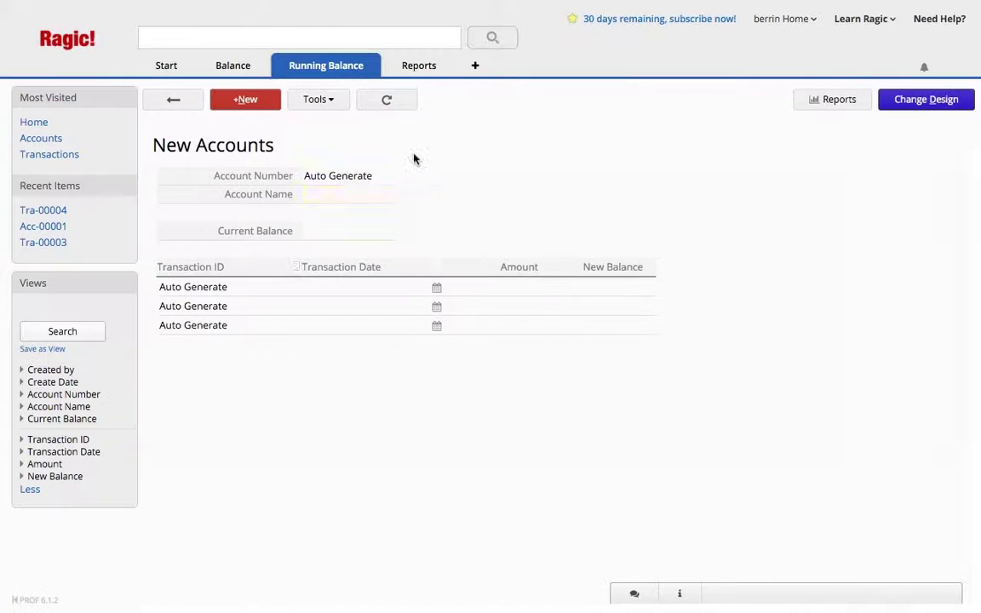
click(368, 194)
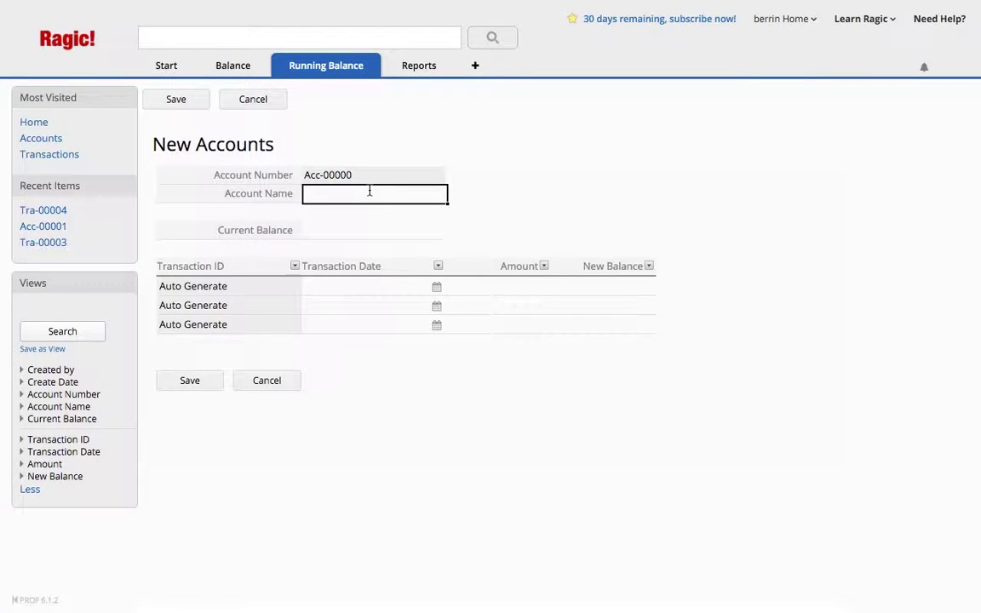
text(Company A)
click(350, 227)
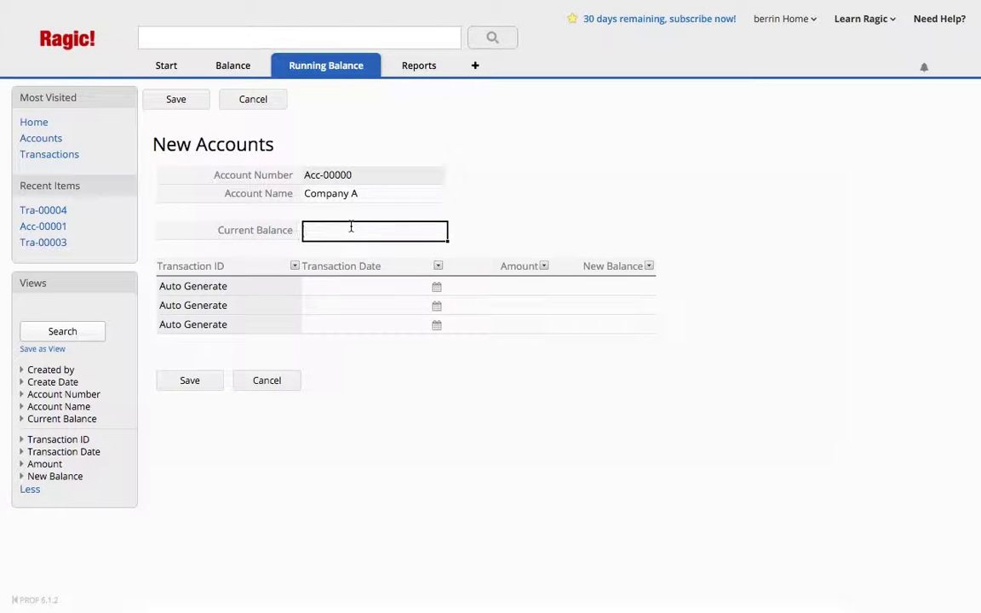
text(2000)
click(189, 380)
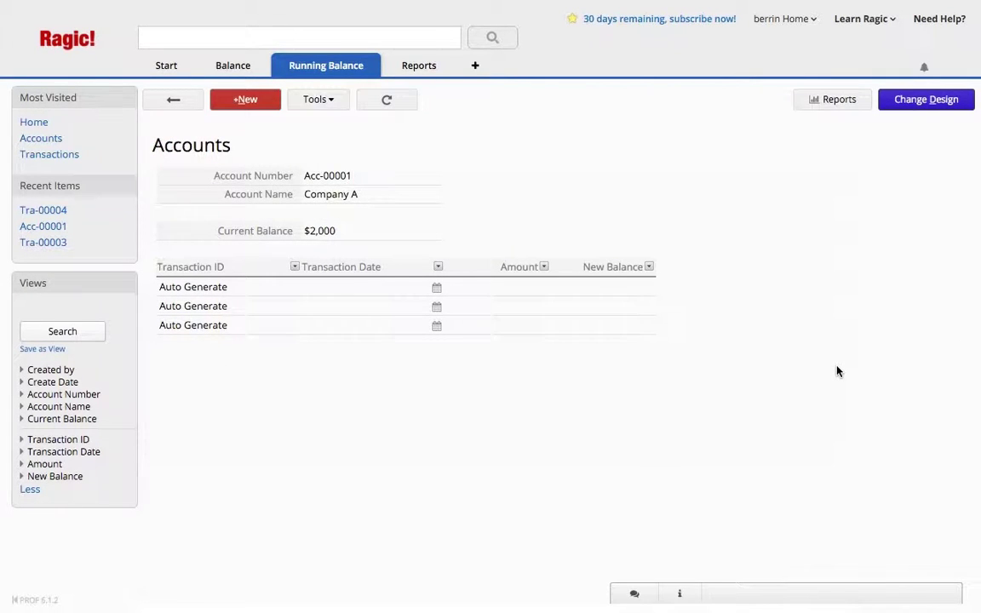
Generate a new sheet from the Accounts transaction subtable, rename it 'Transactions', and save.
click(913, 112)
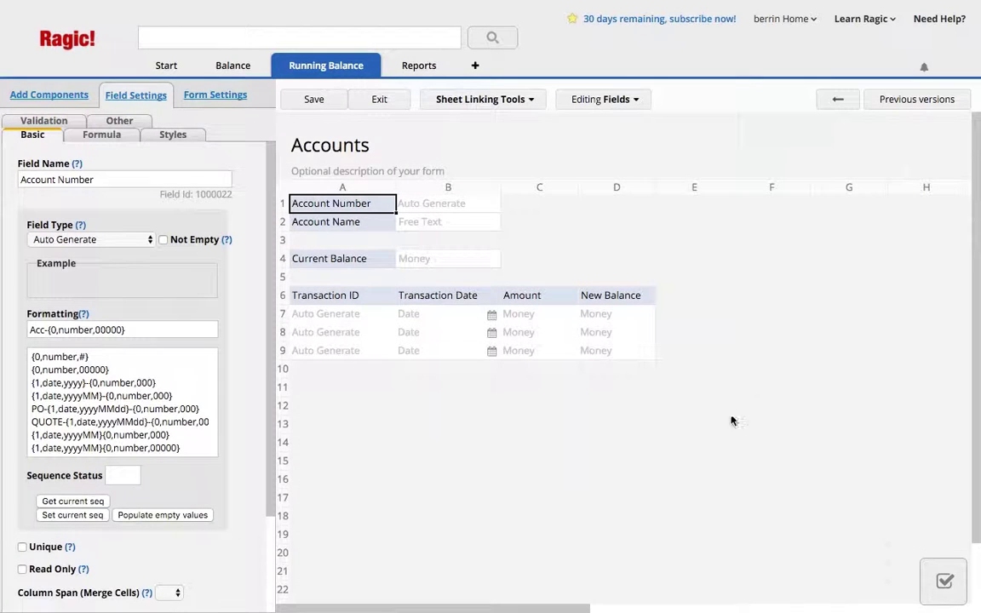
click(501, 101)
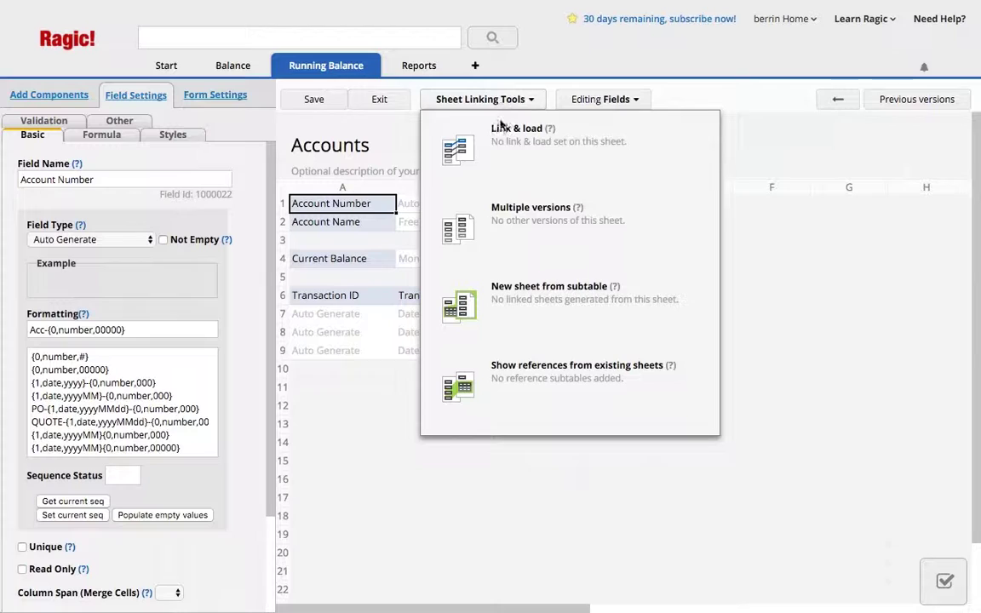
click(538, 307)
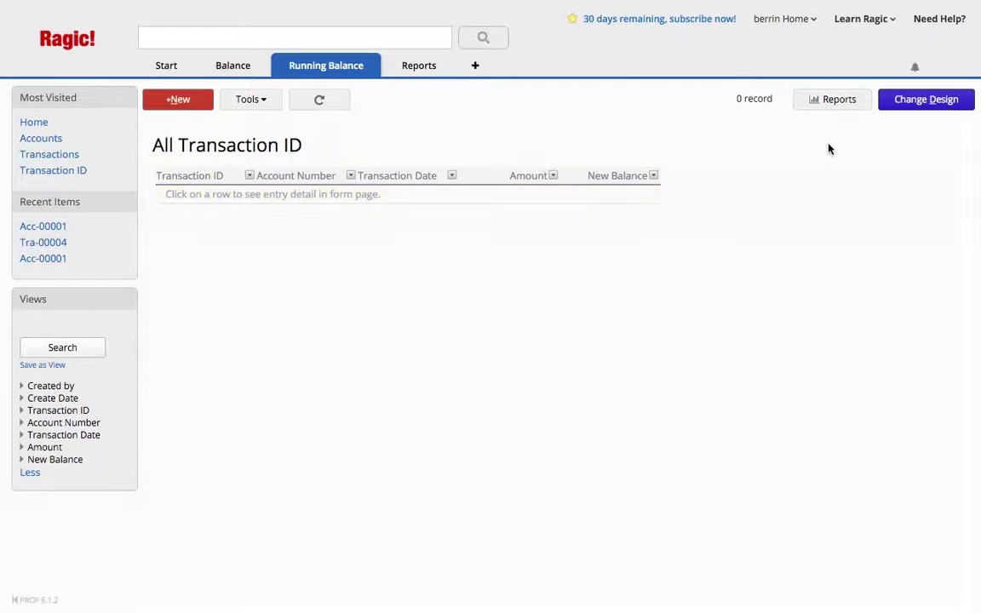
click(925, 100)
drag(416, 145, 392, 146)
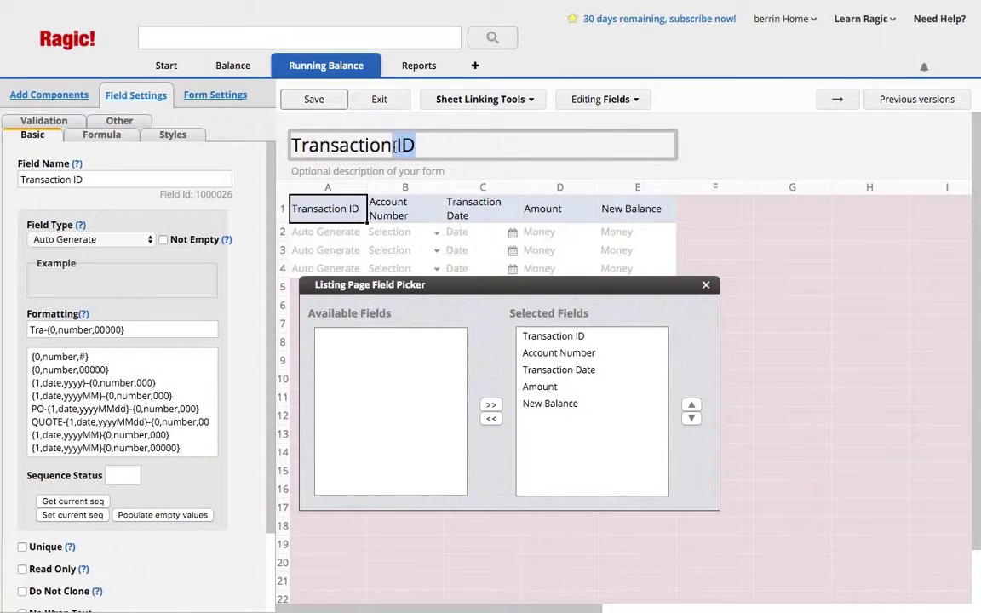
text(s)
click(313, 98)
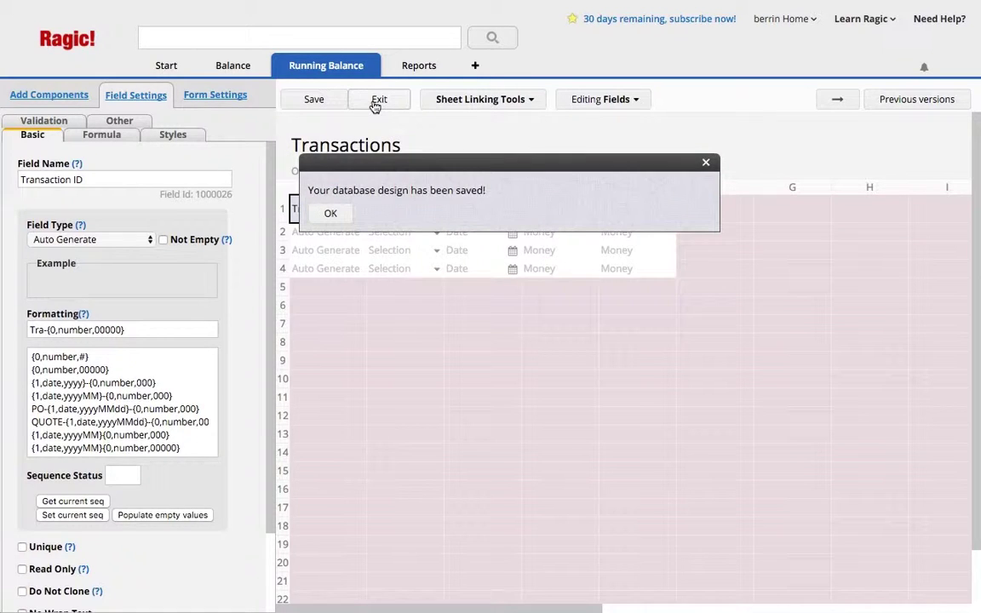
click(377, 100)
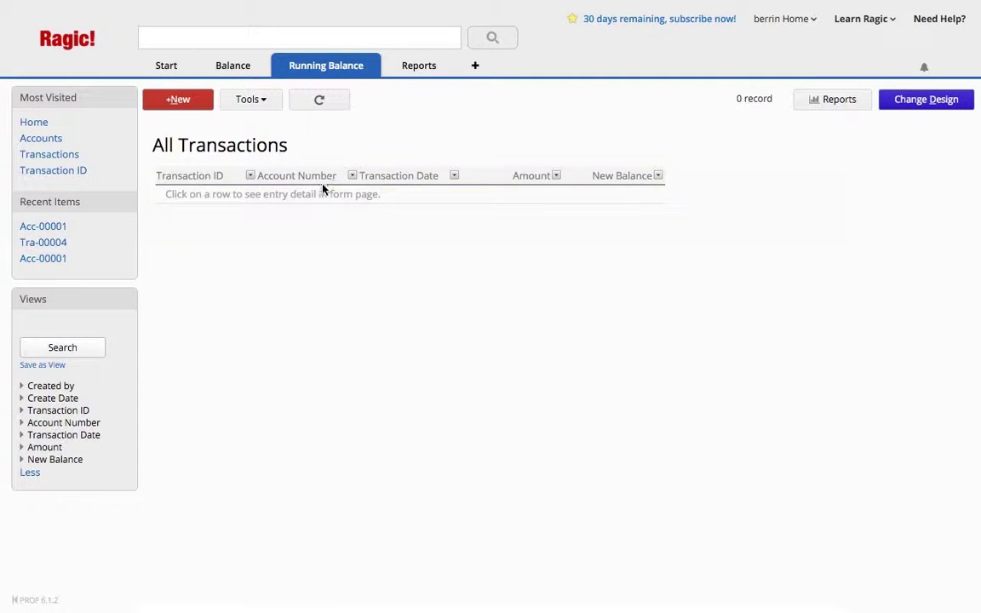
Start a new transaction, open the Account Number picker, then cancel and discard the entry.
click(295, 196)
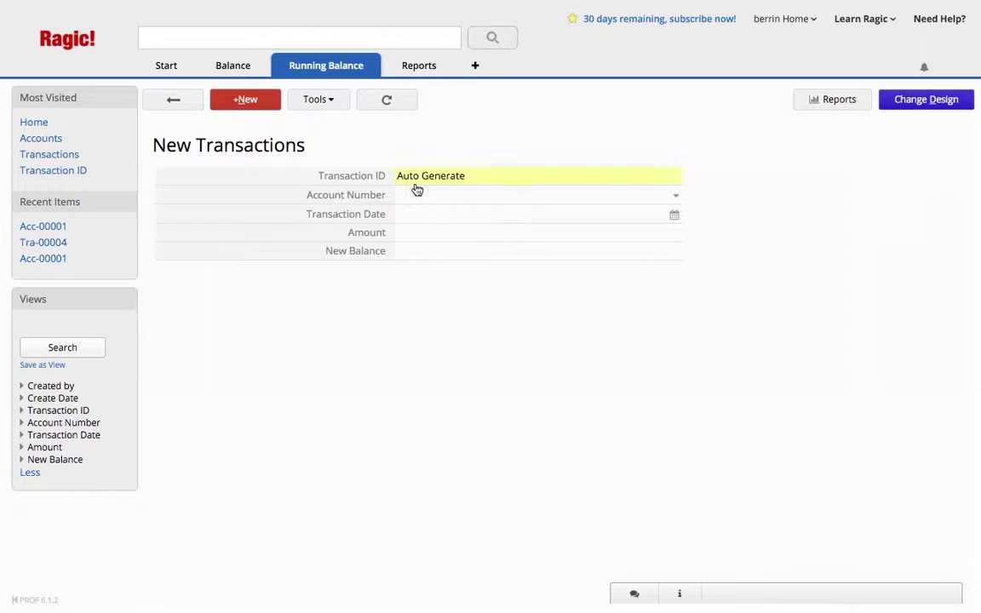
mouse_move(320, 77)
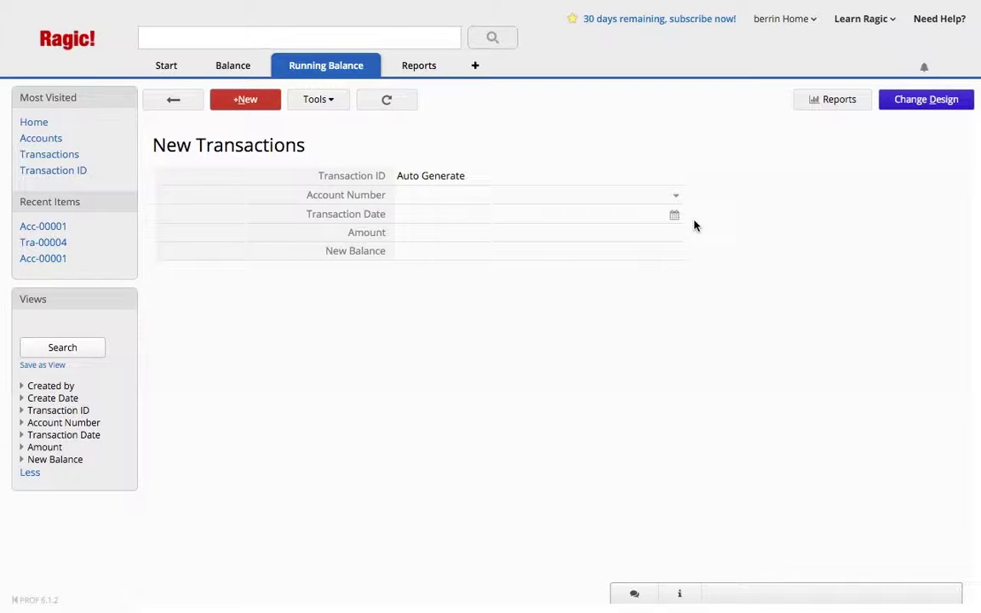
click(677, 197)
click(218, 90)
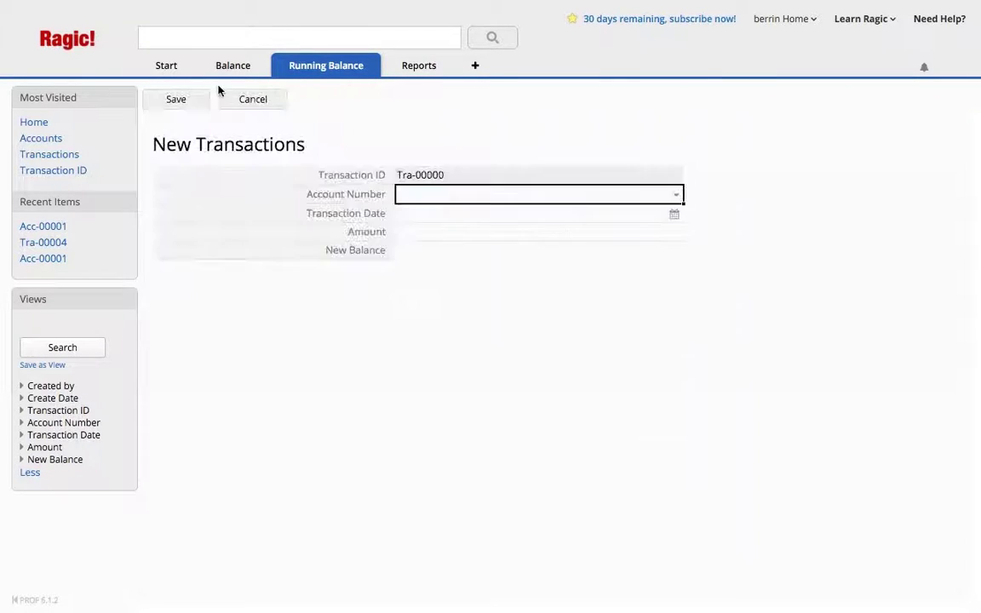
click(241, 102)
click(600, 217)
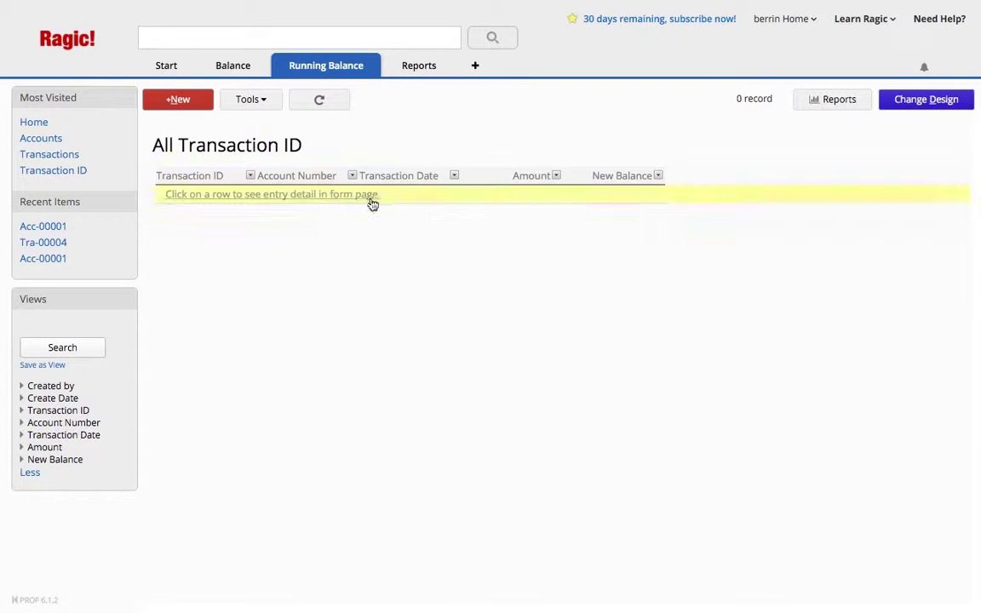
Link and load Current Balance from Accounts into the Transactions form and save.
click(926, 99)
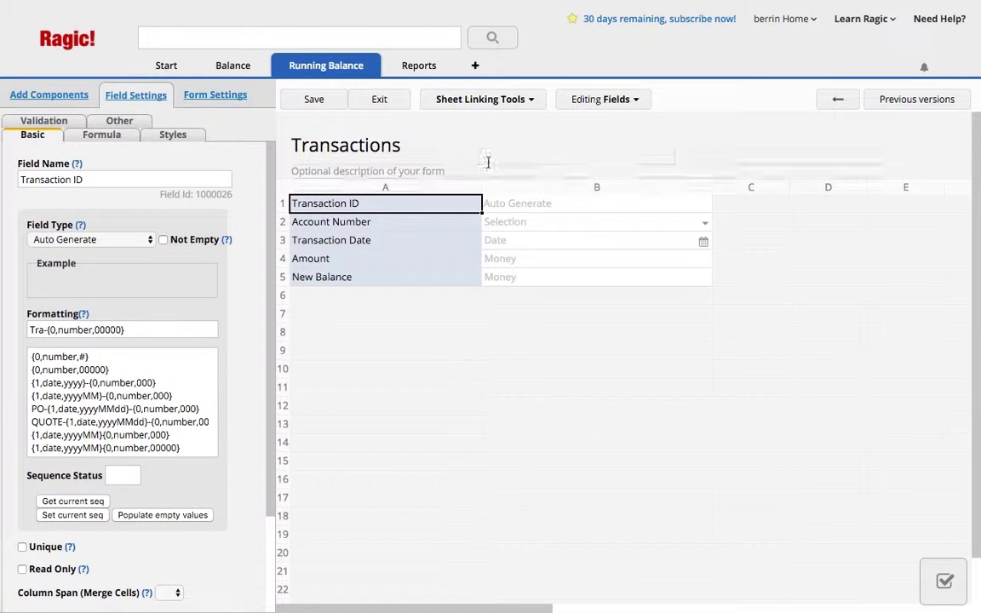
click(457, 99)
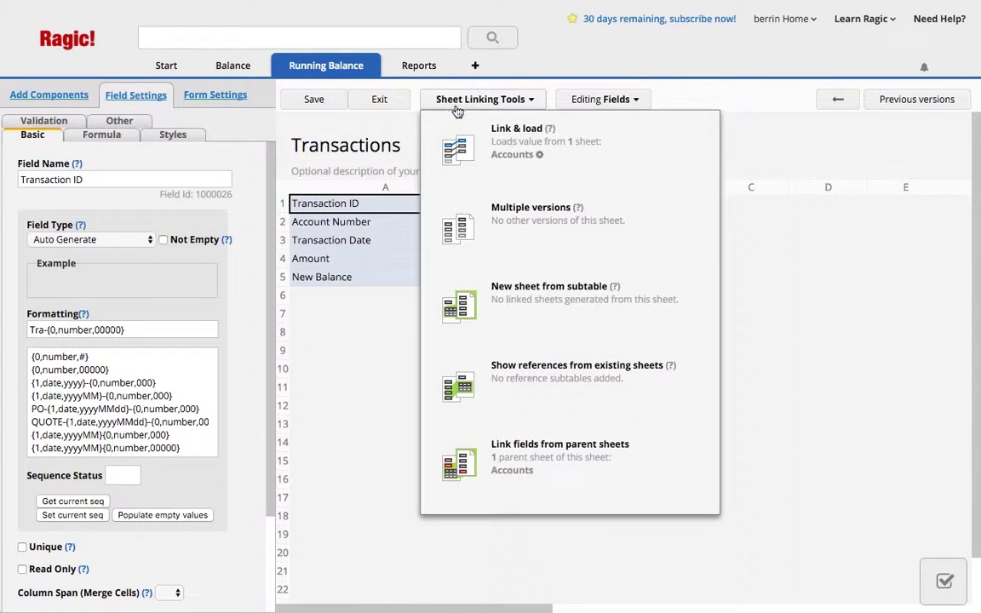
click(515, 156)
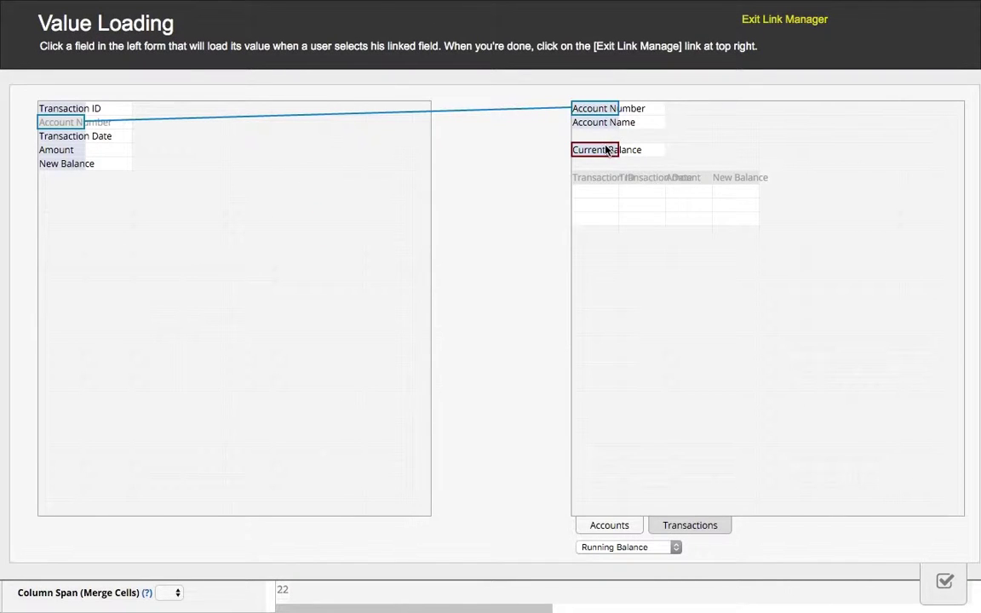
drag(605, 149, 200, 122)
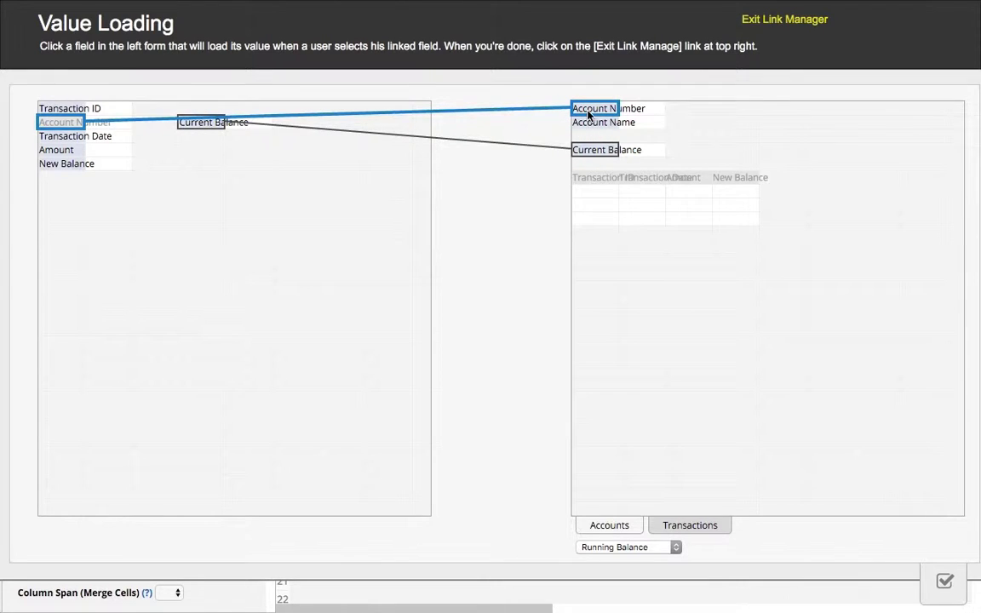
click(800, 21)
click(333, 101)
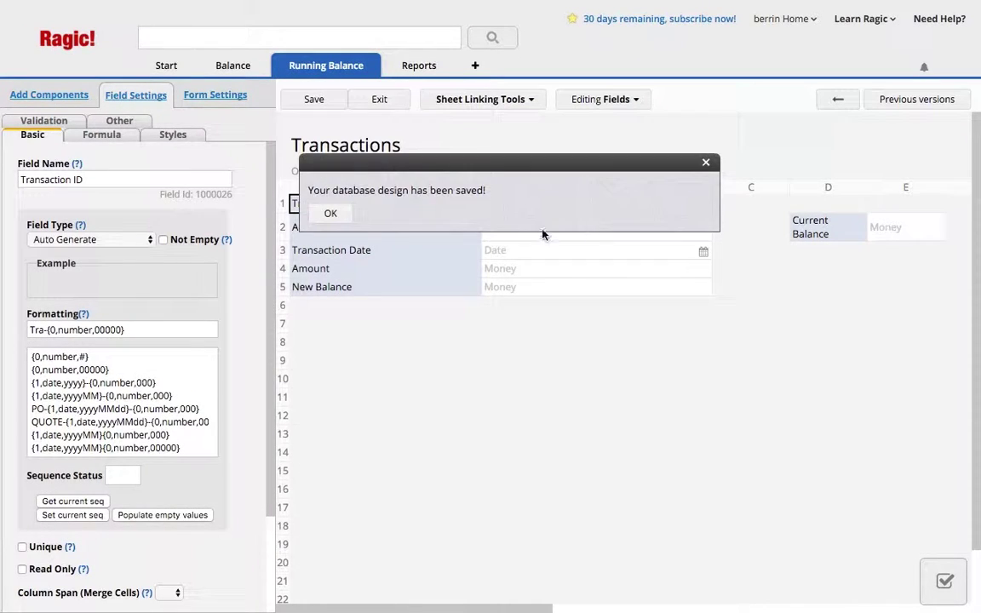
Rename the loaded Current Balance field to 'Previous Balance' and save.
click(801, 228)
click(825, 224)
drag(824, 224, 752, 228)
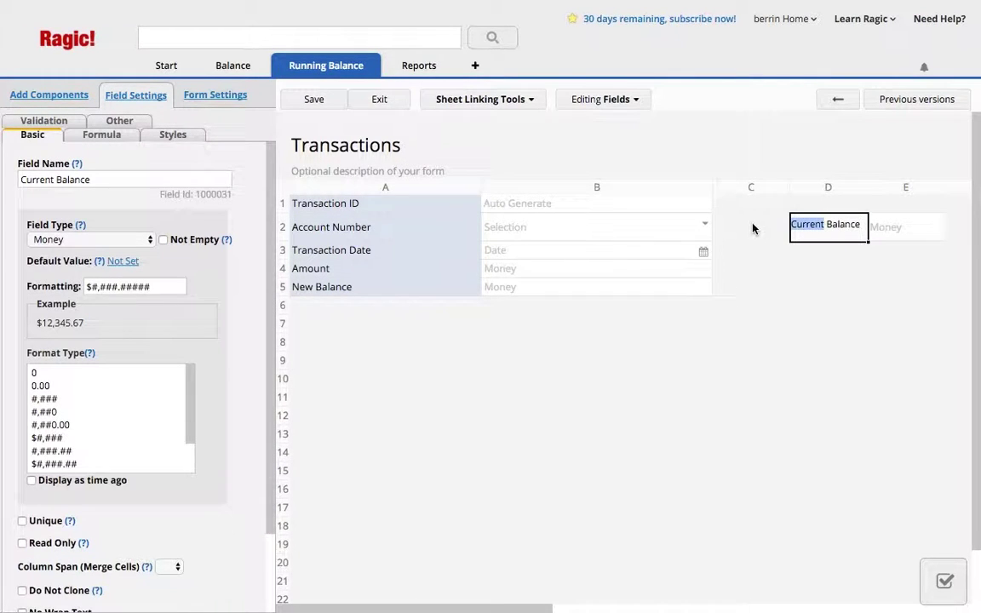
text(Previous)
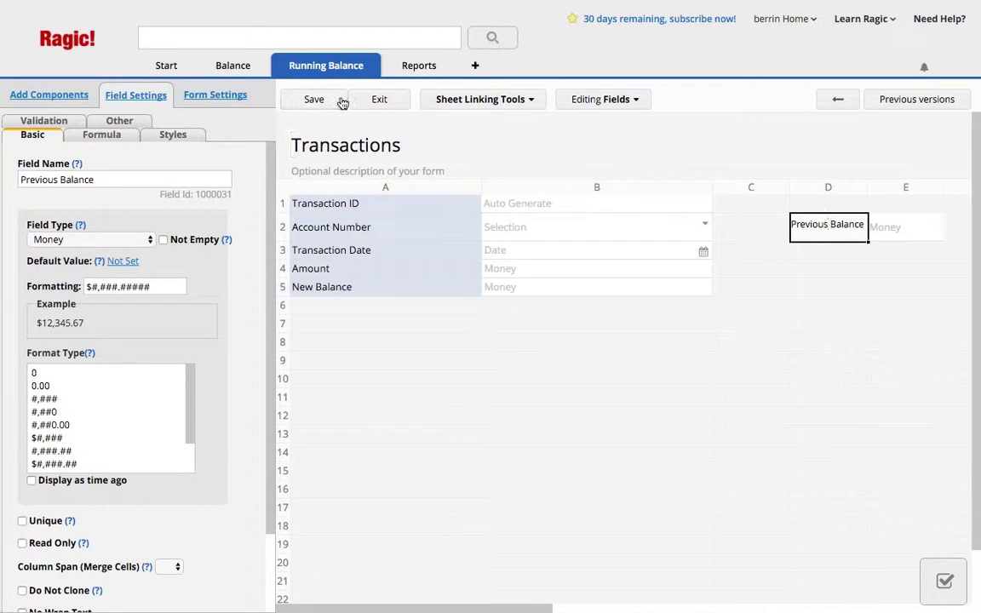
click(310, 99)
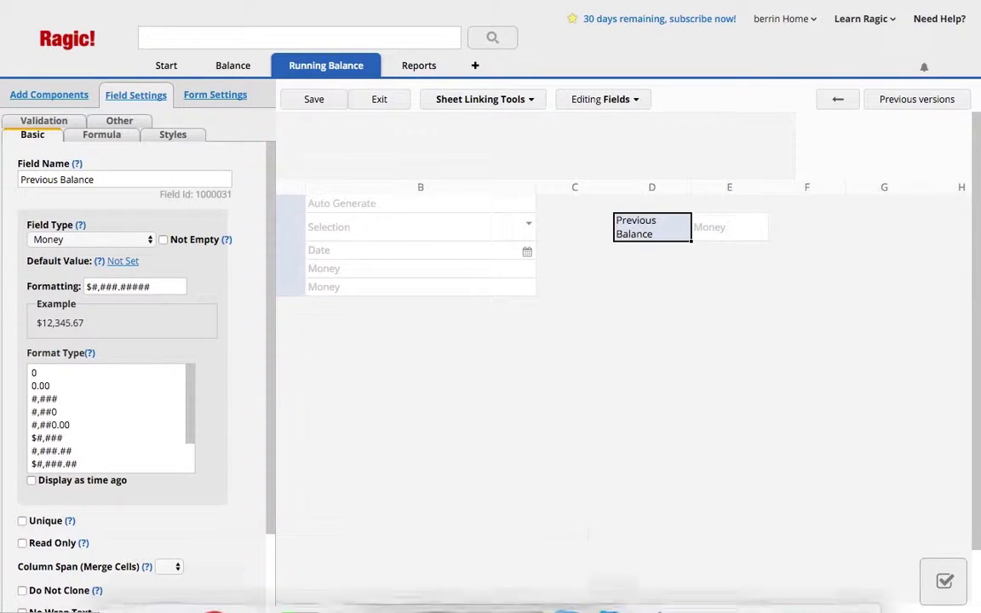
drag(514, 606, 398, 605)
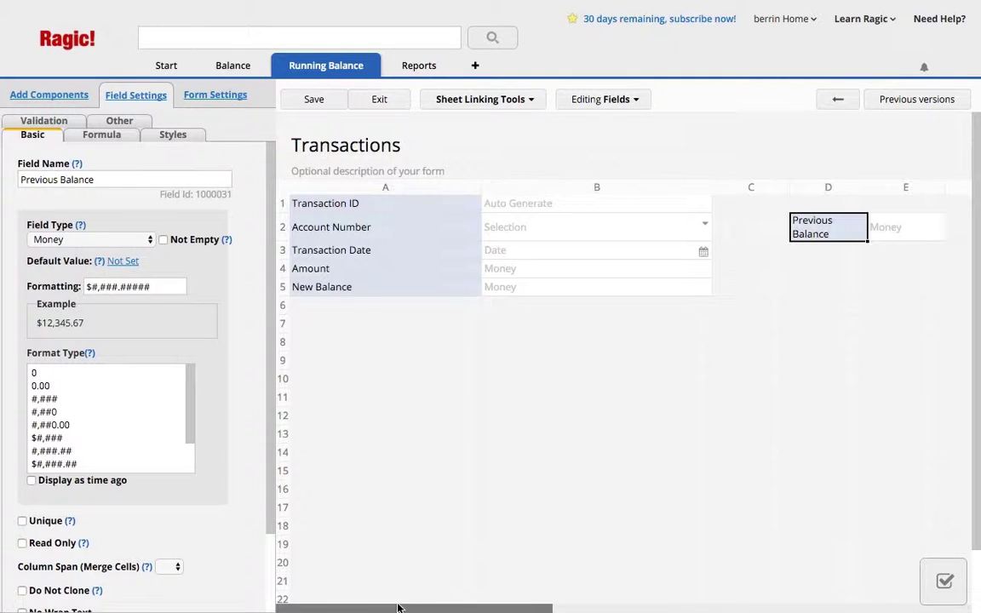
Insert two rows above Transaction Date and move Previous Balance into row 3 under Account Number.
right_click(412, 247)
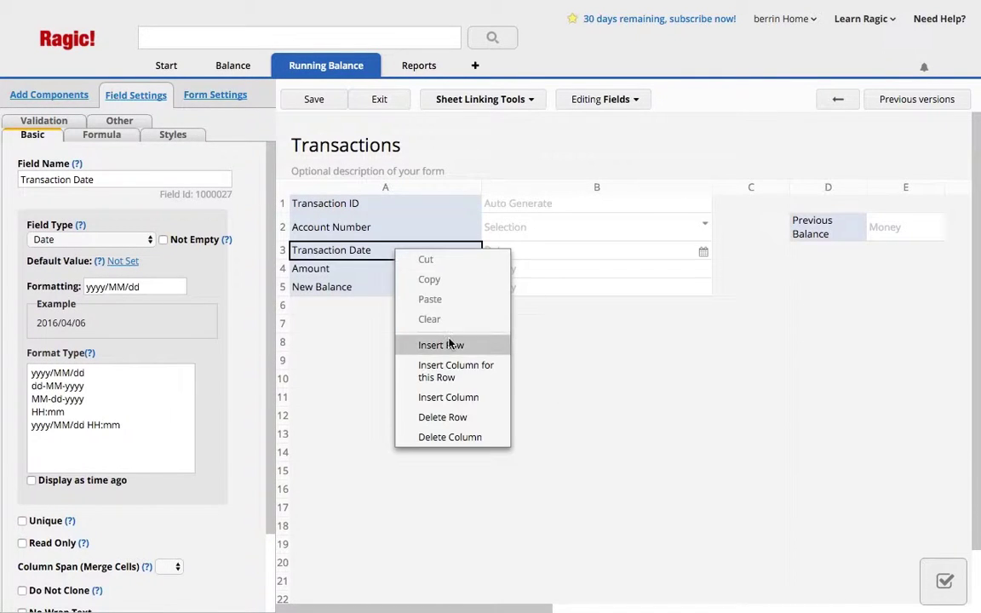
click(441, 347)
right_click(359, 249)
click(450, 349)
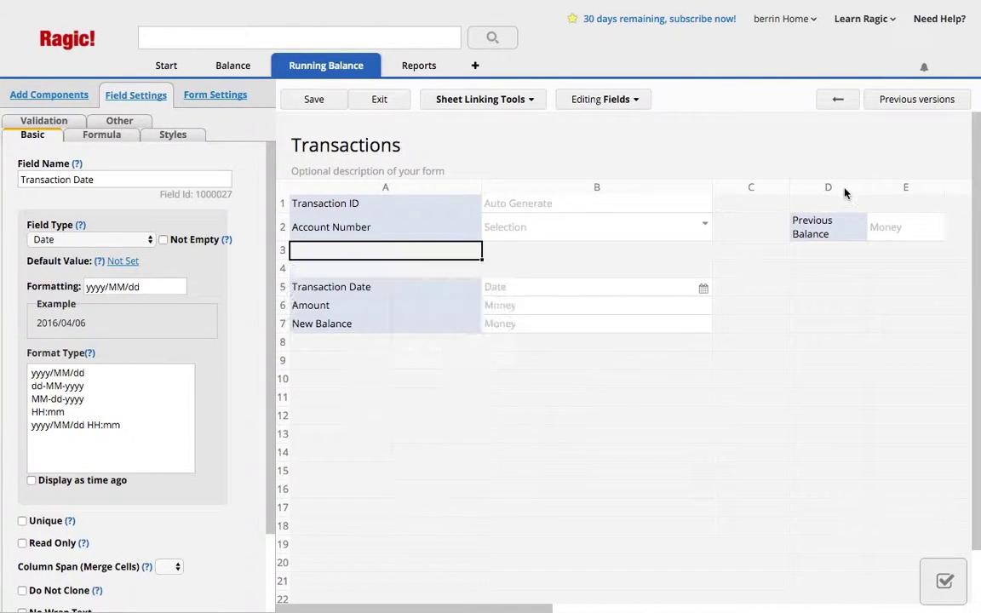
drag(816, 224, 381, 253)
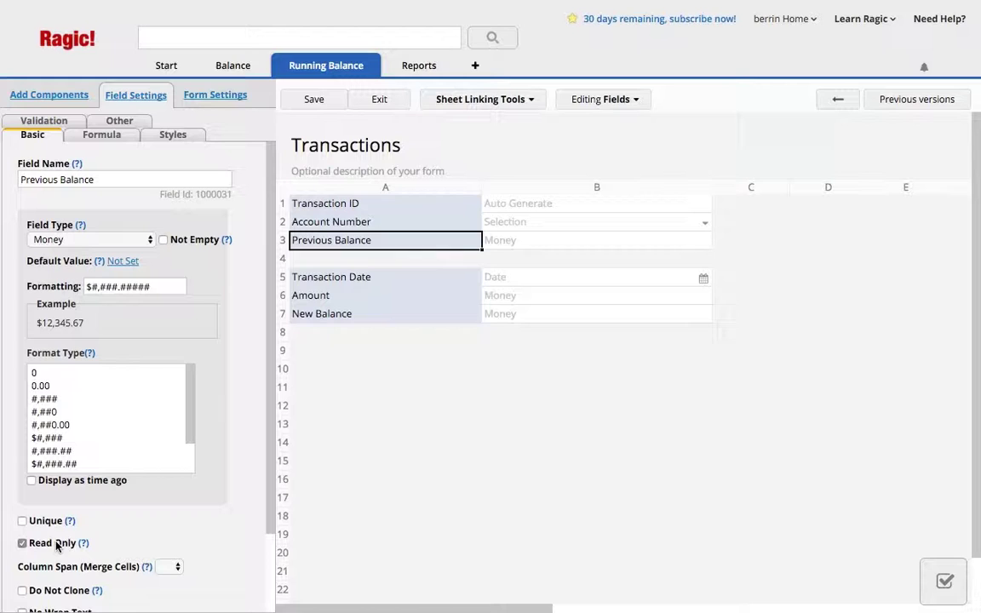
click(391, 295)
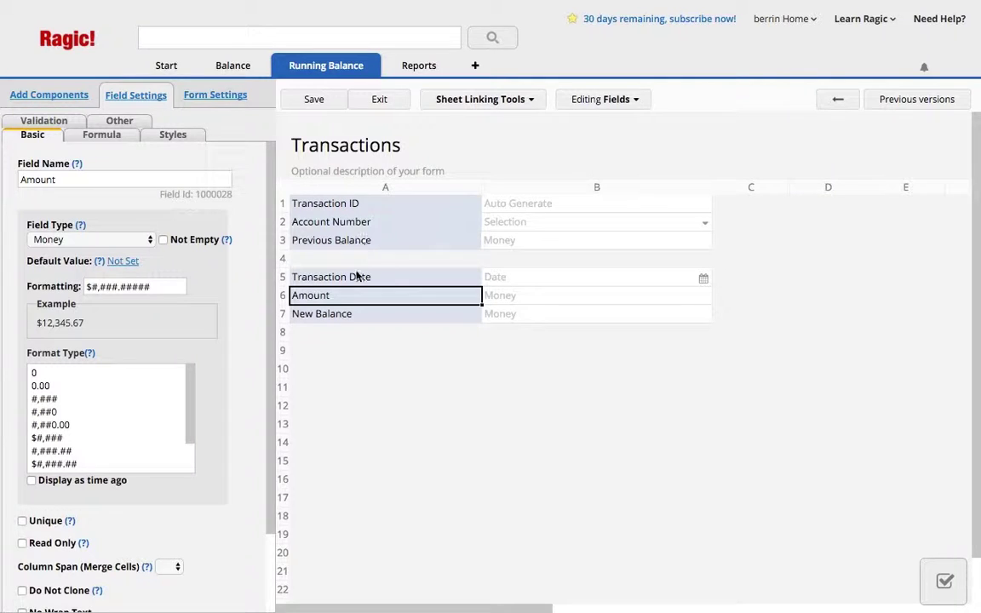
click(331, 315)
Enter the formula A3+A6 for New Balance and save the Transactions design.
click(99, 135)
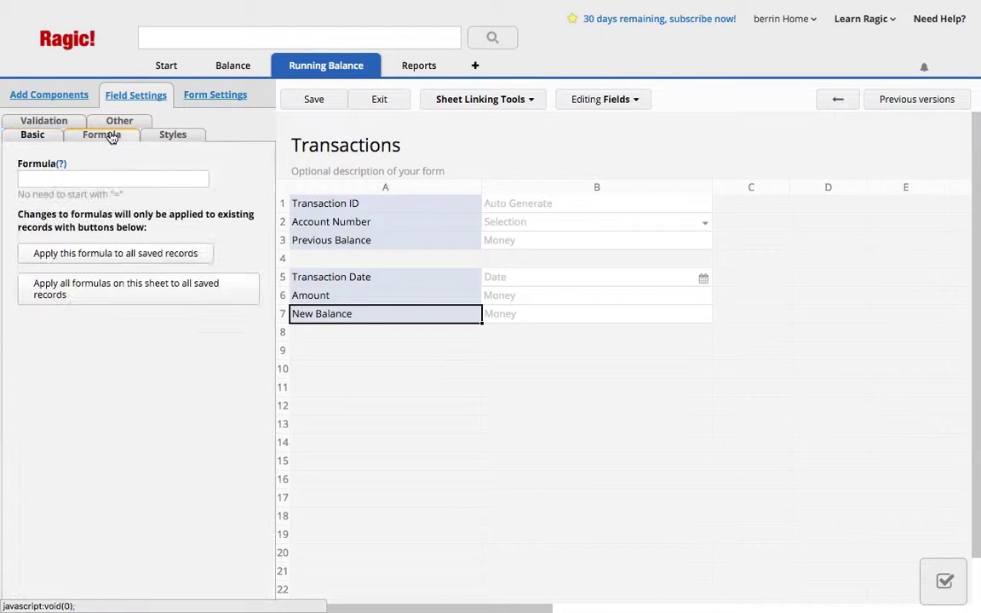
click(131, 177)
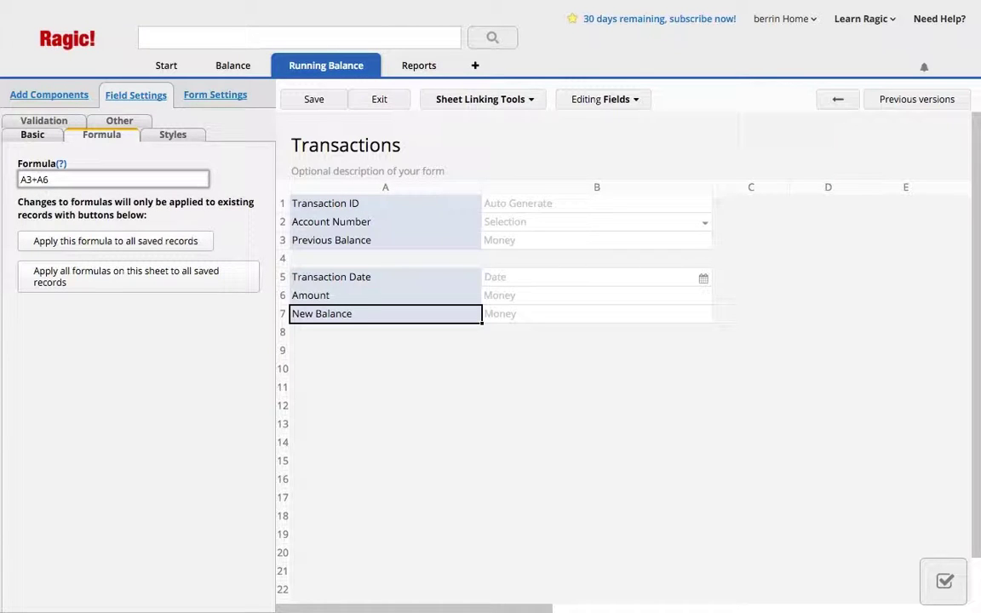
click(316, 104)
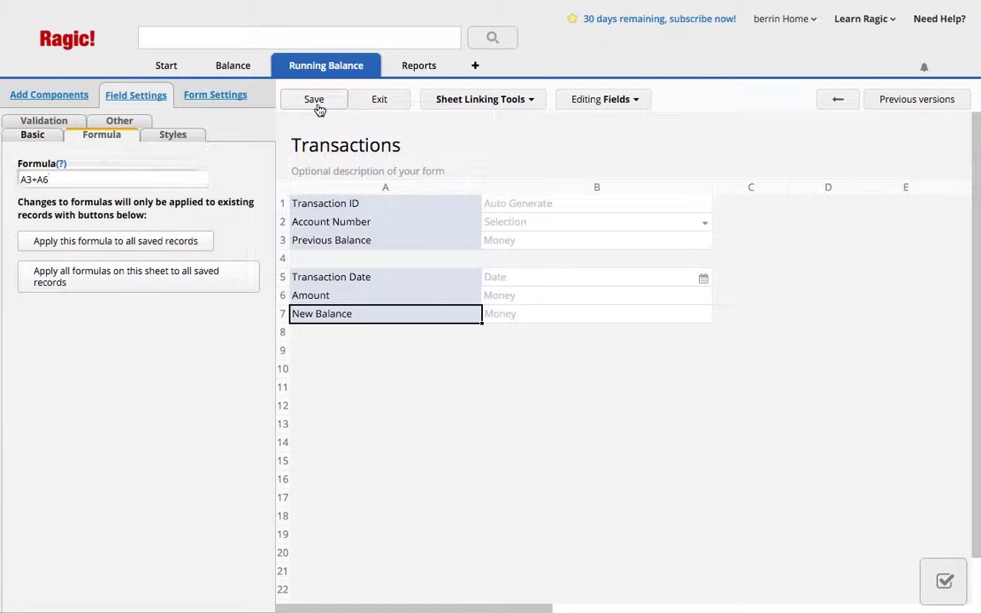
Add a transaction for Company A dated April 6 with amount 100 and save it.
click(363, 103)
click(588, 202)
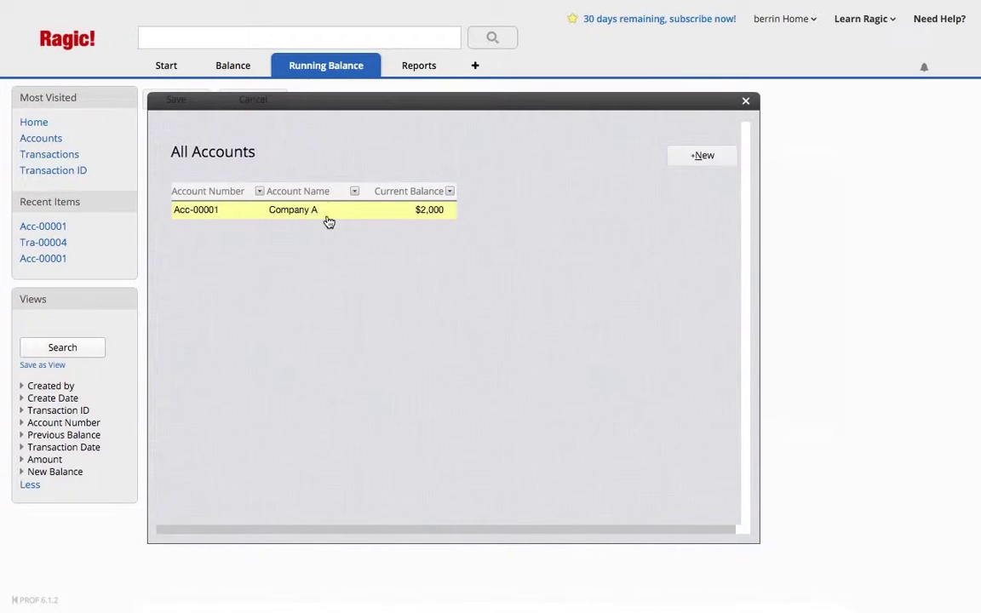
click(329, 220)
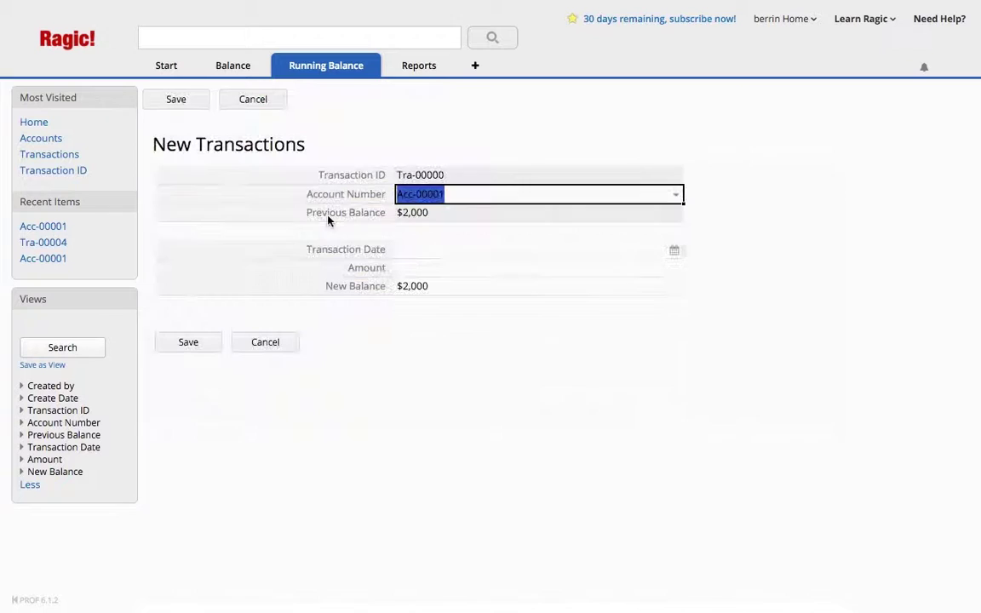
click(422, 250)
click(482, 331)
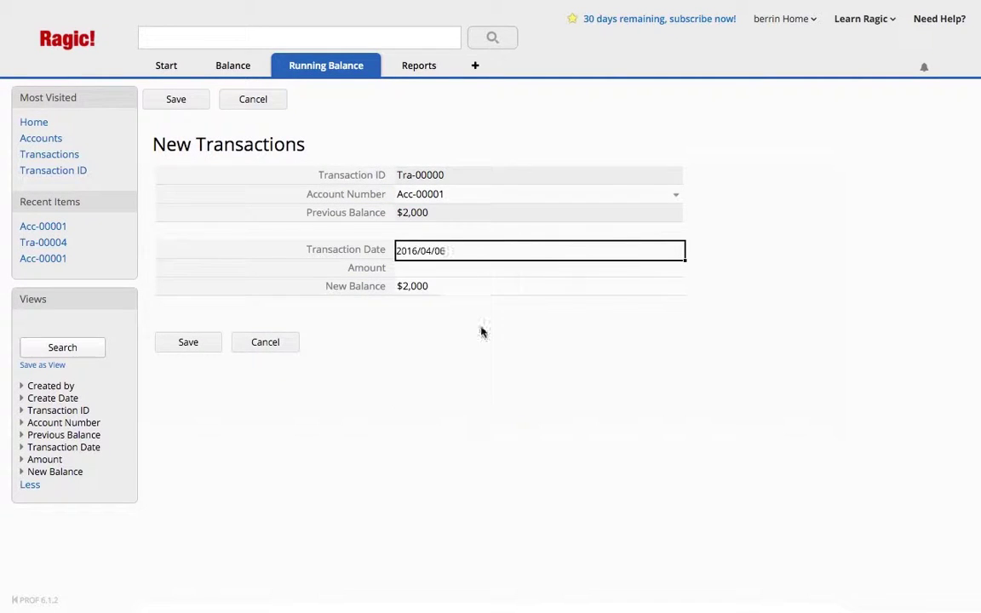
click(424, 267)
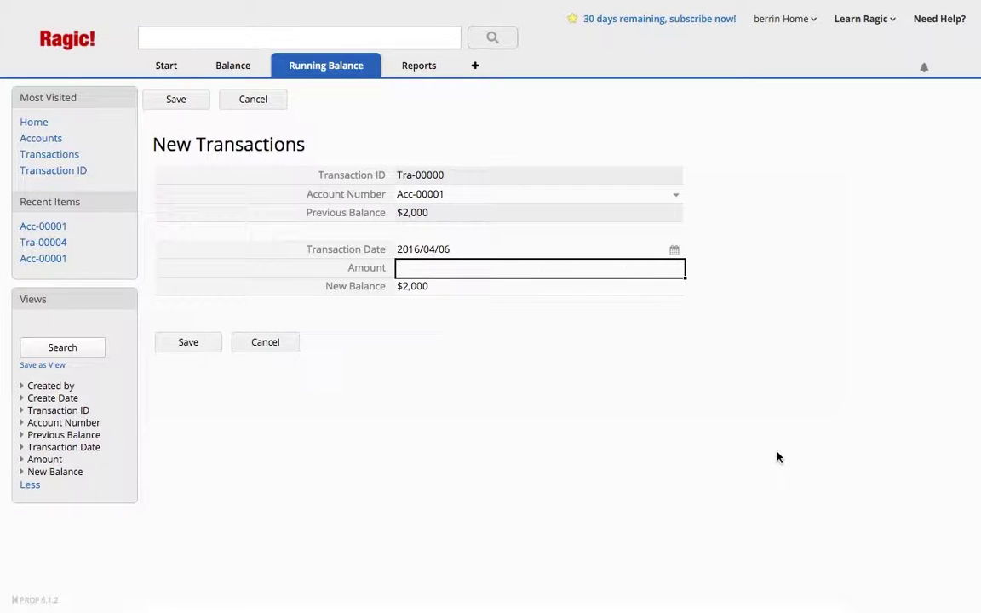
text(100)
click(182, 342)
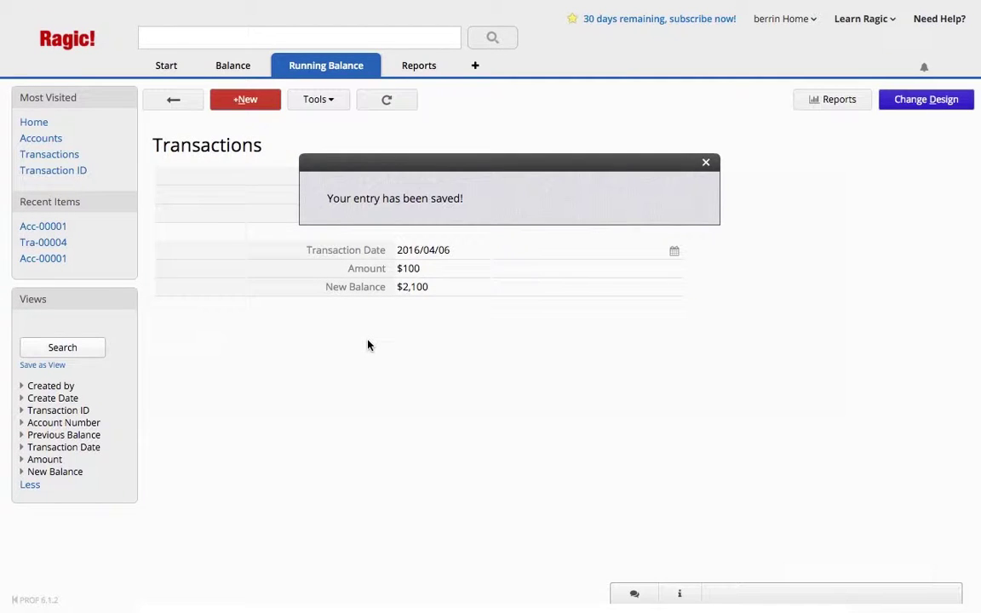
Go to the Accounts list and open Company A's record showing its $100 transaction.
mouse_move(309, 67)
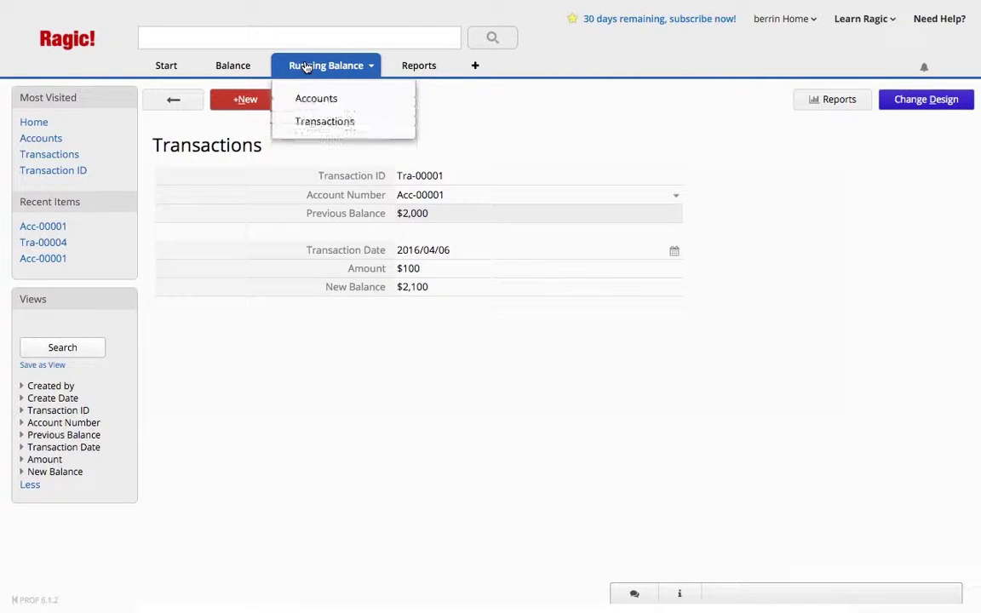
click(324, 120)
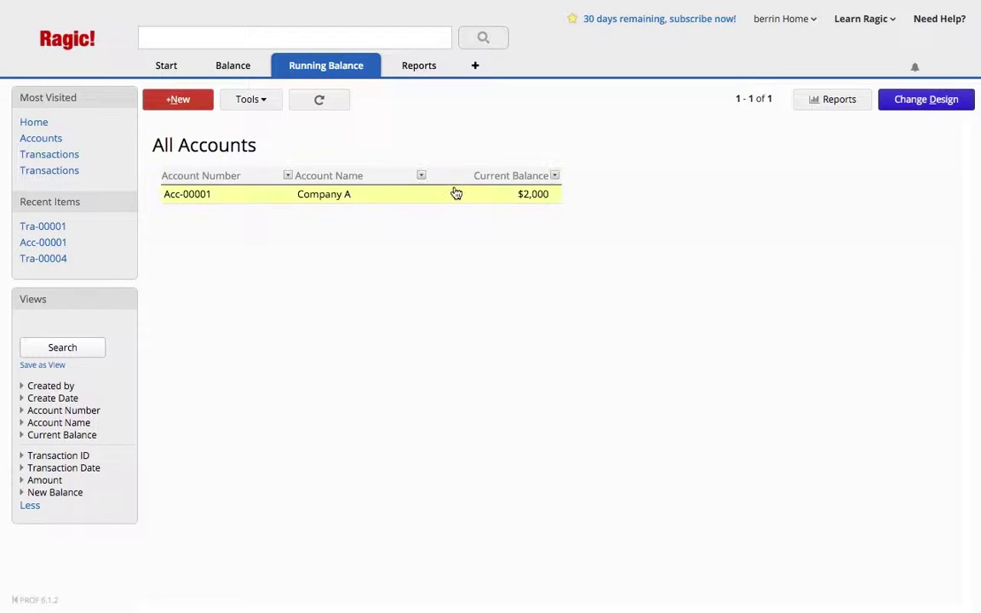
click(453, 192)
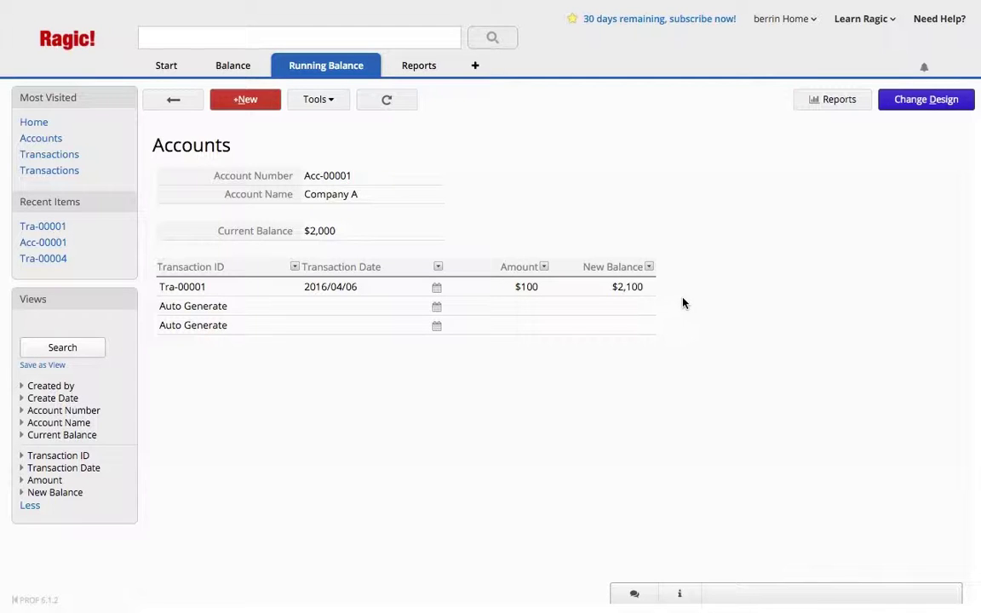
Give Current Balance the formula LAST(D6), apply it to all saved records, and save the design.
click(908, 106)
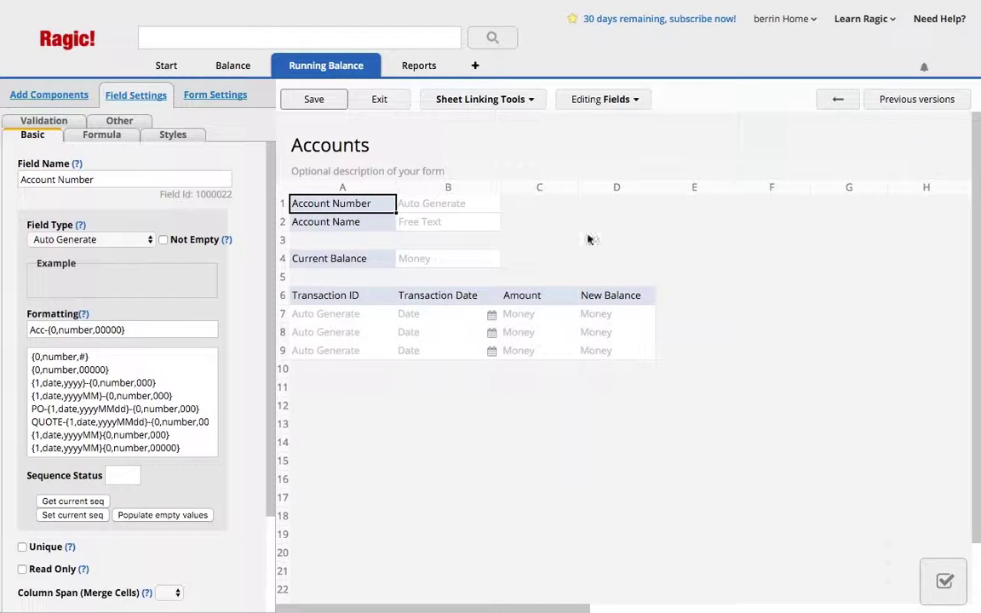
click(355, 256)
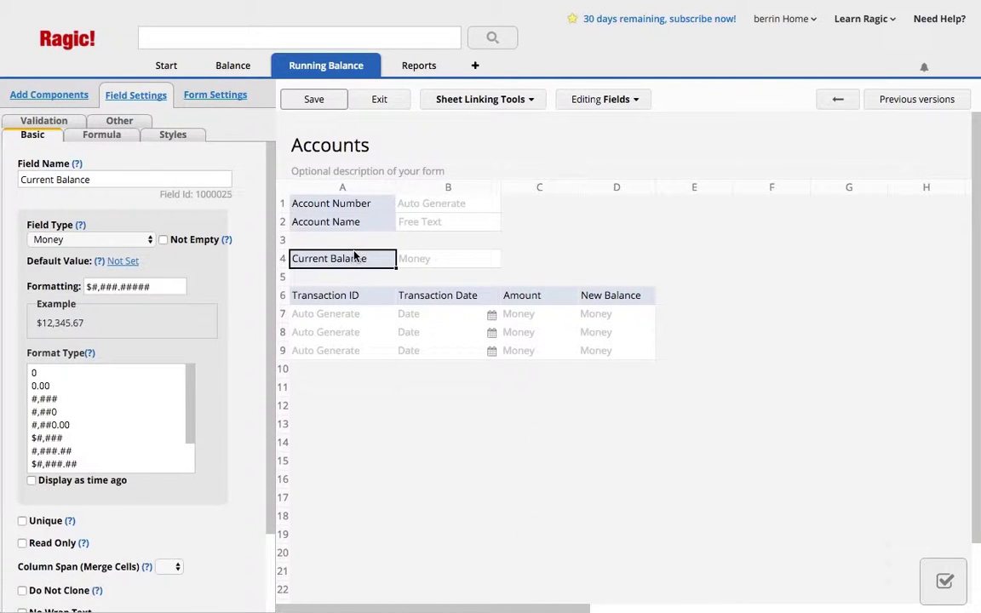
click(100, 135)
click(49, 180)
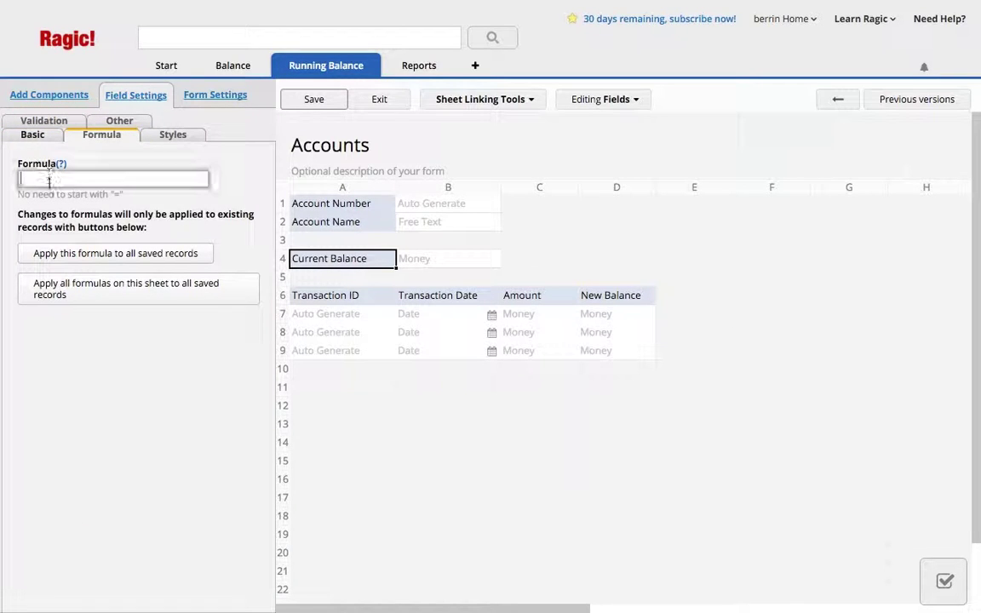
text(LAST(D6)
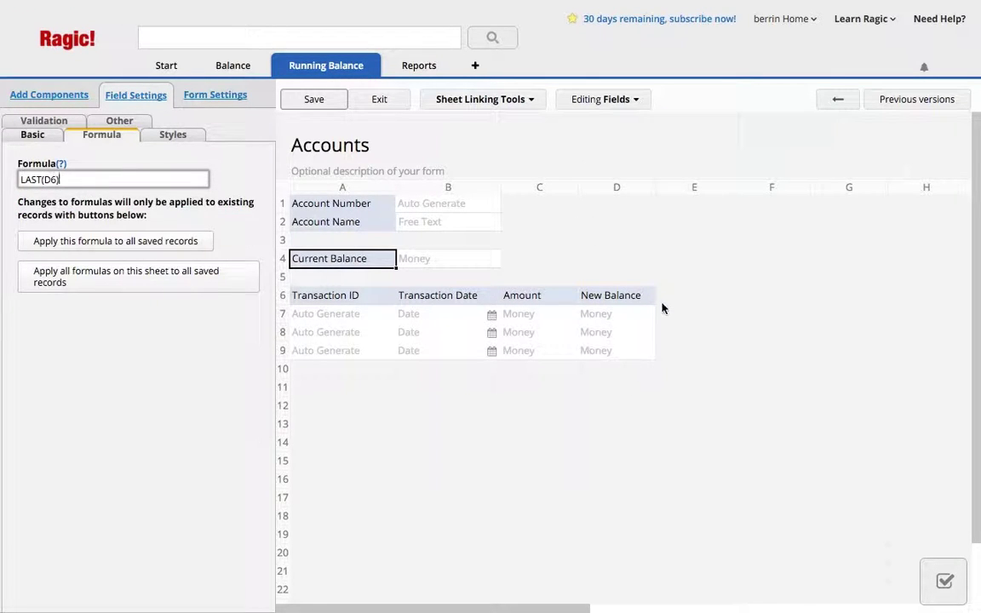
click(178, 246)
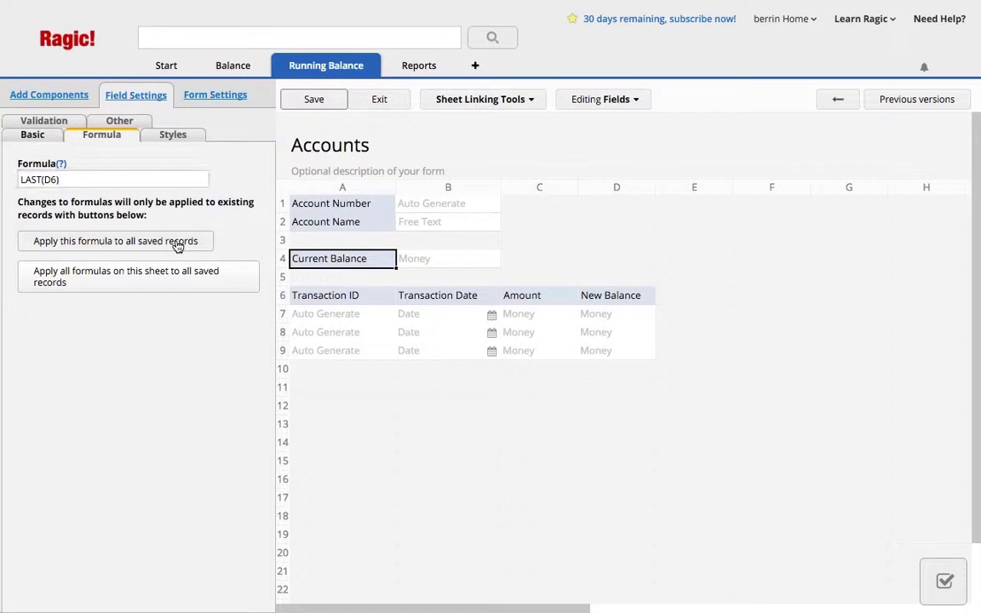
click(601, 196)
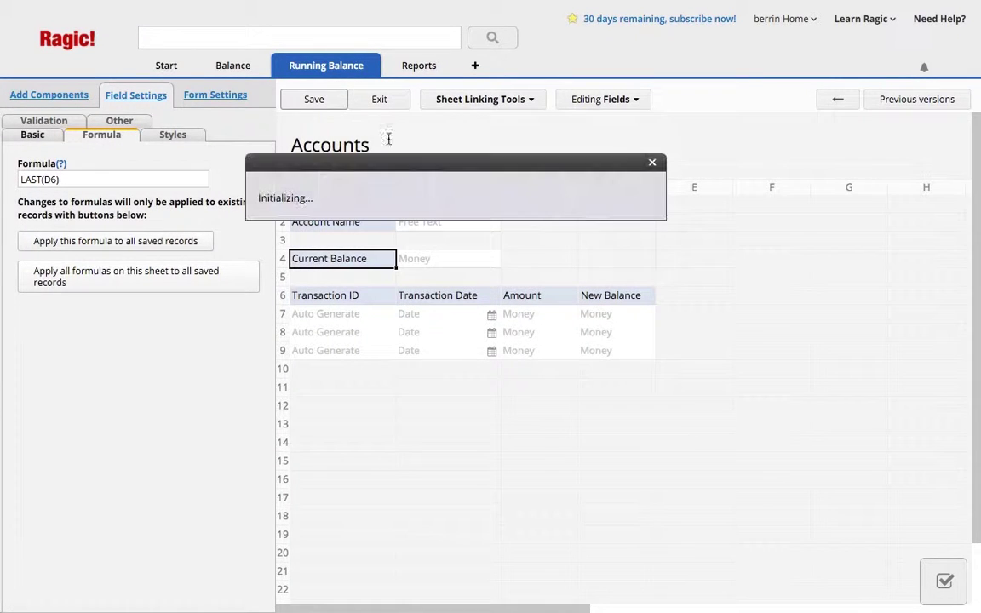
click(315, 100)
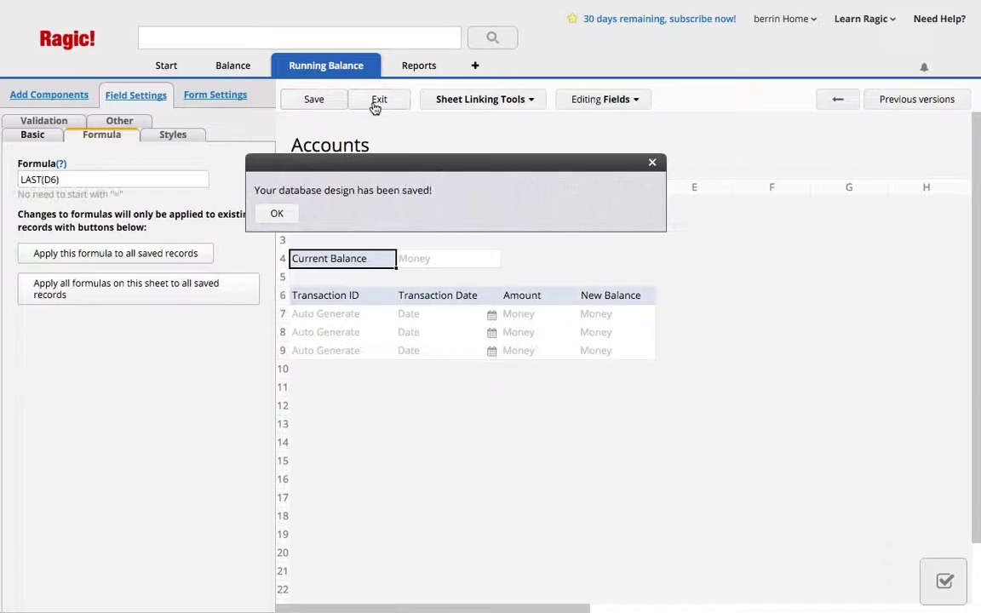
click(376, 102)
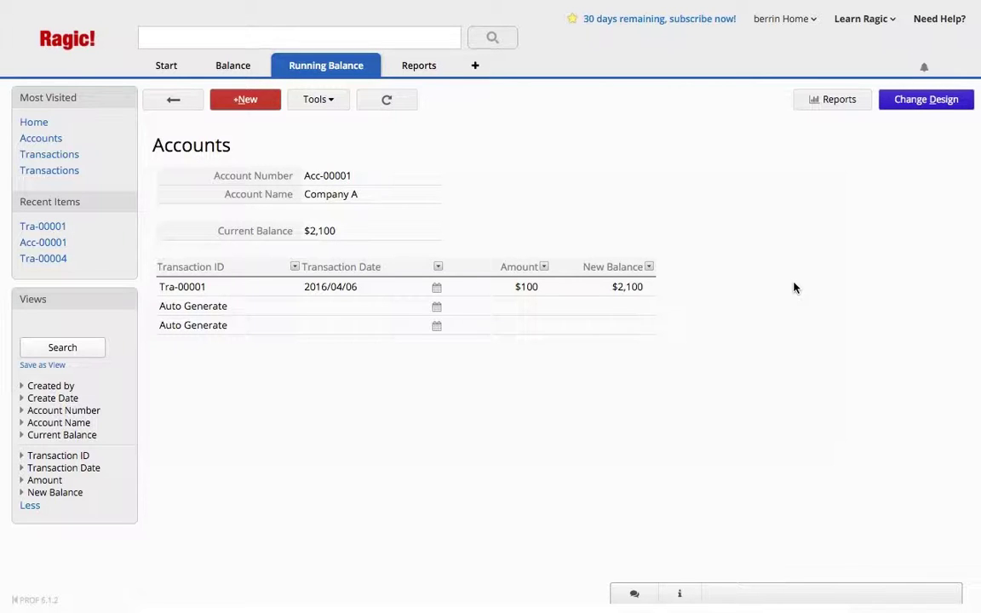
Add a new subtable field in cell E6 named Initial Balance.
click(928, 99)
click(686, 294)
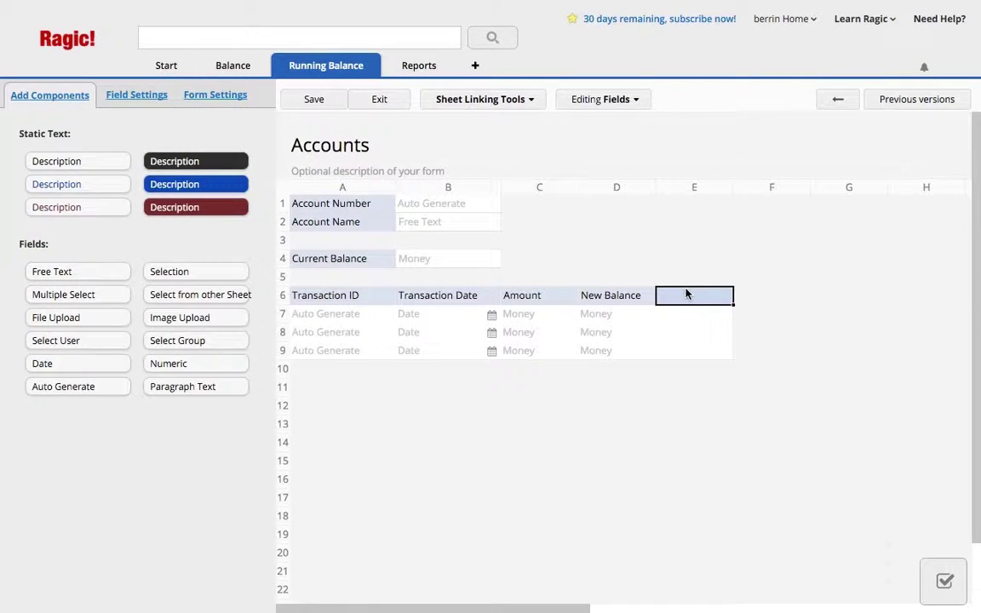
text(Previous Ba)
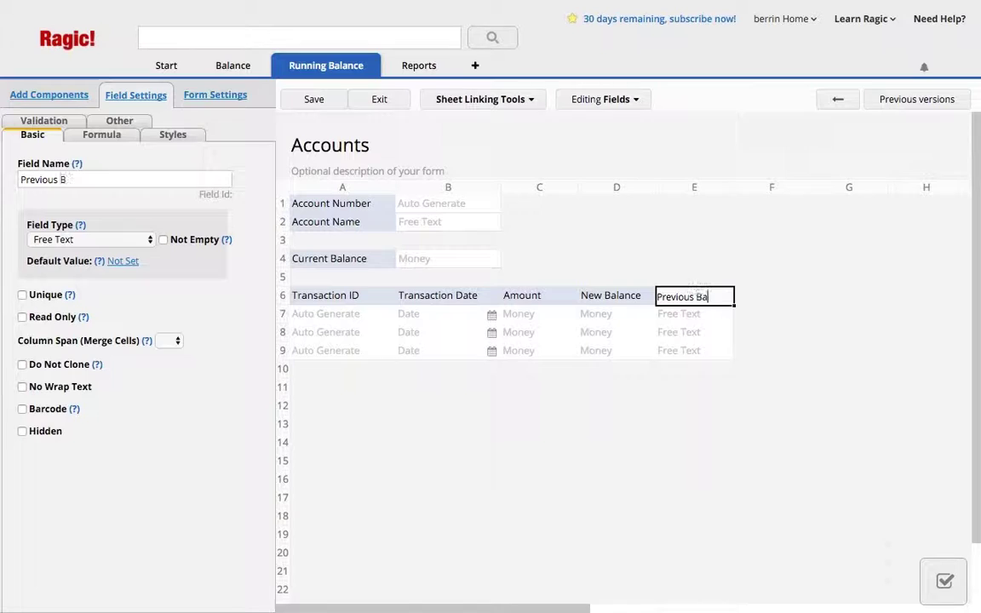
text(lance)
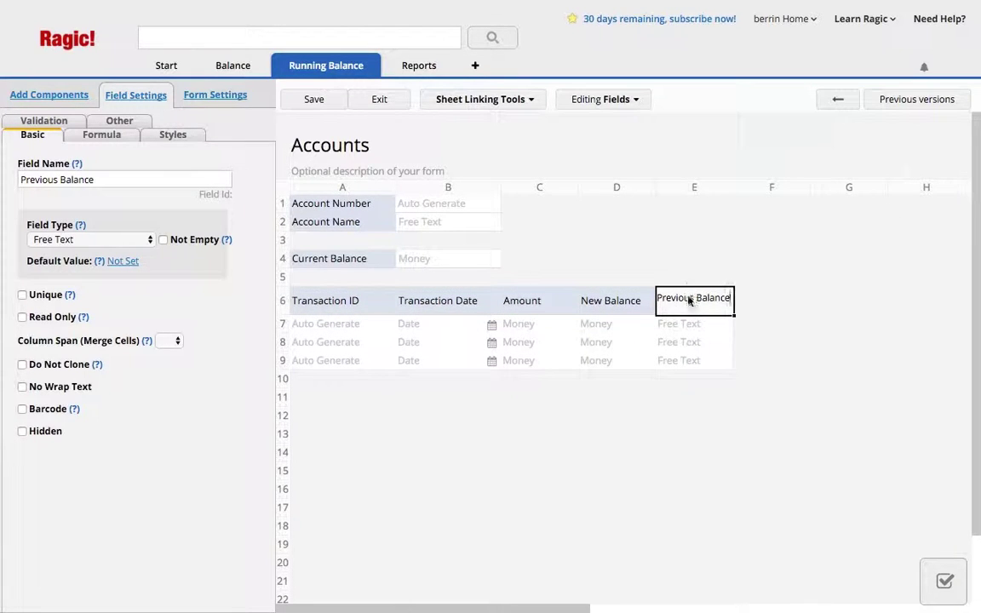
drag(691, 298, 620, 302)
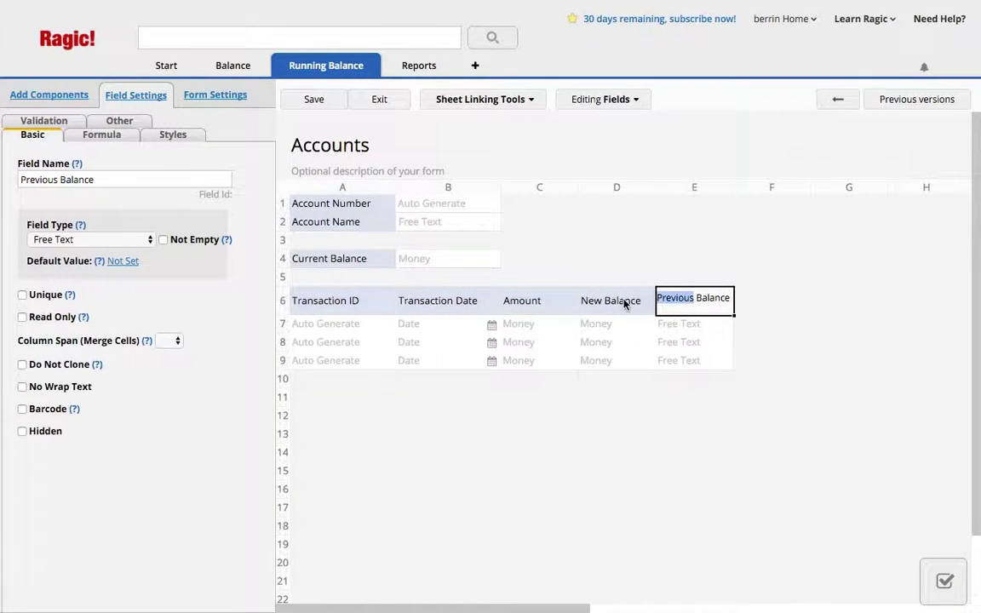
text(Initial)
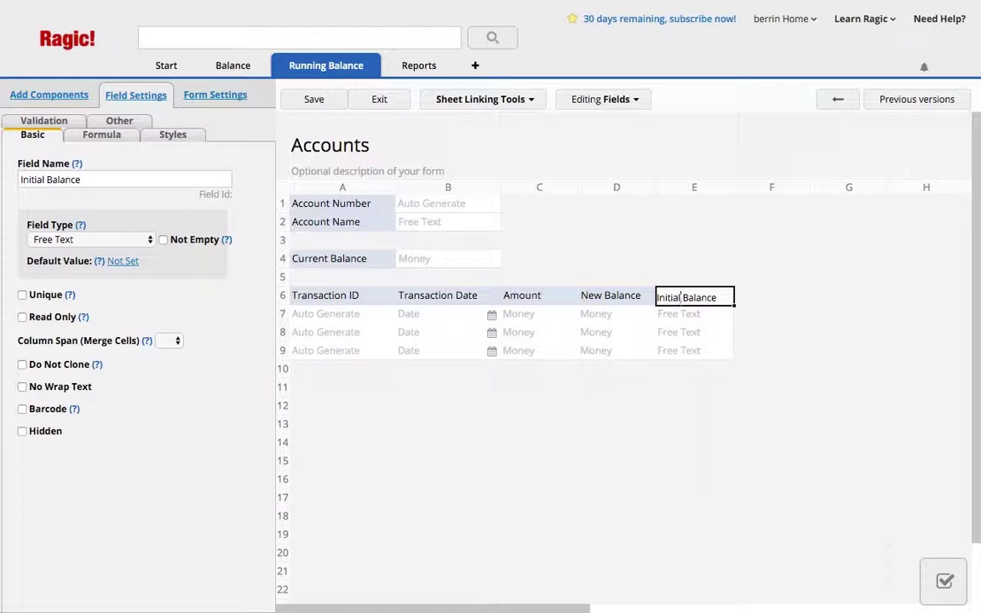
click(685, 302)
Make Initial Balance a Money field with formula D6-C6, apply it to saved records, and save.
click(100, 240)
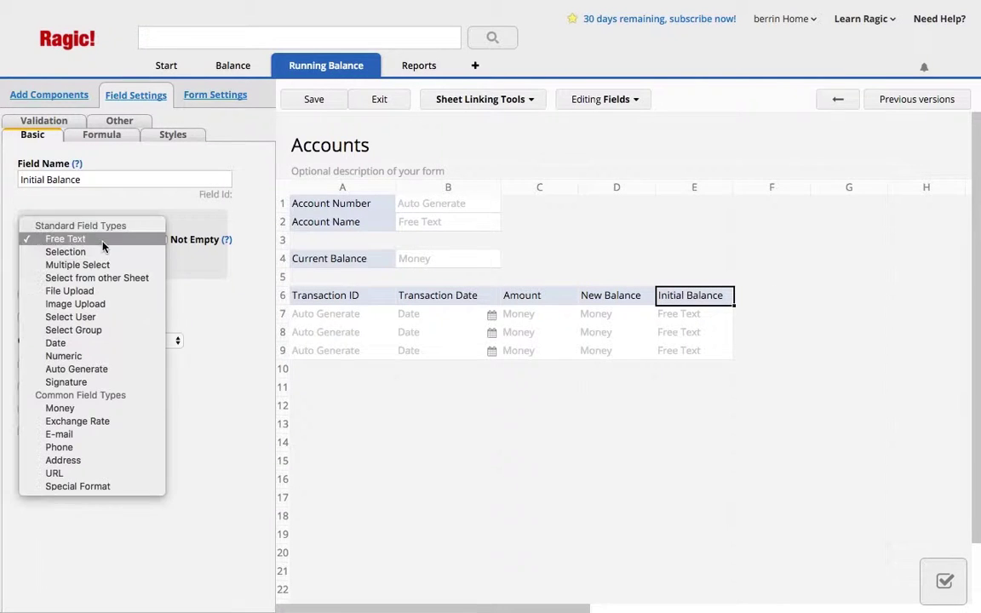
click(73, 407)
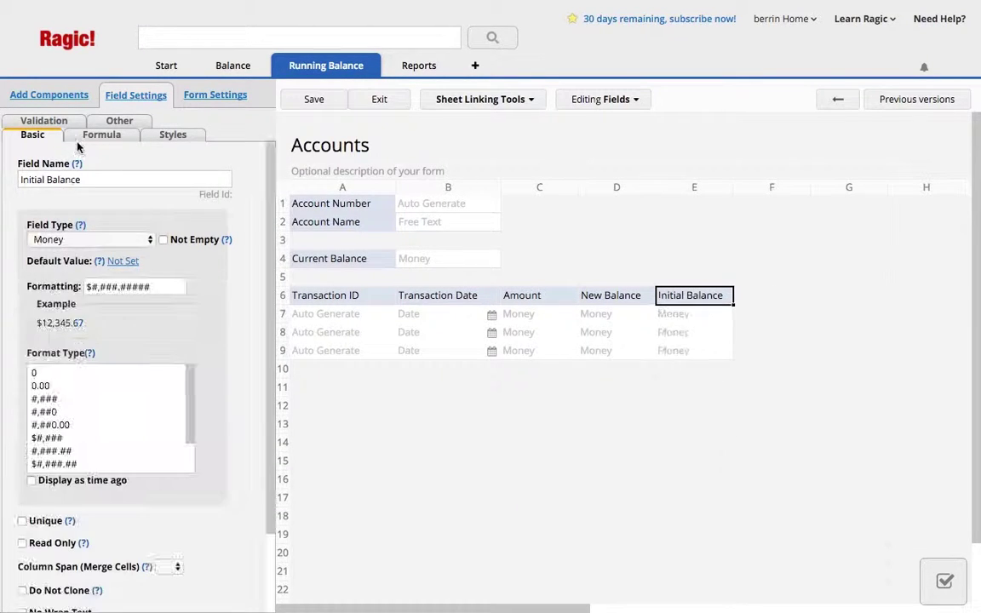
click(85, 134)
click(64, 181)
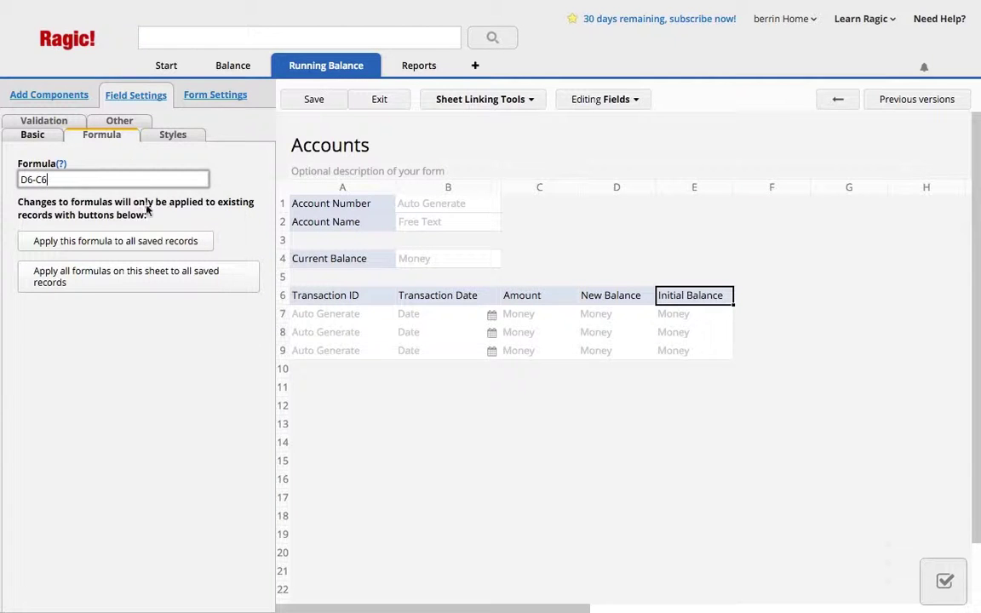
click(141, 245)
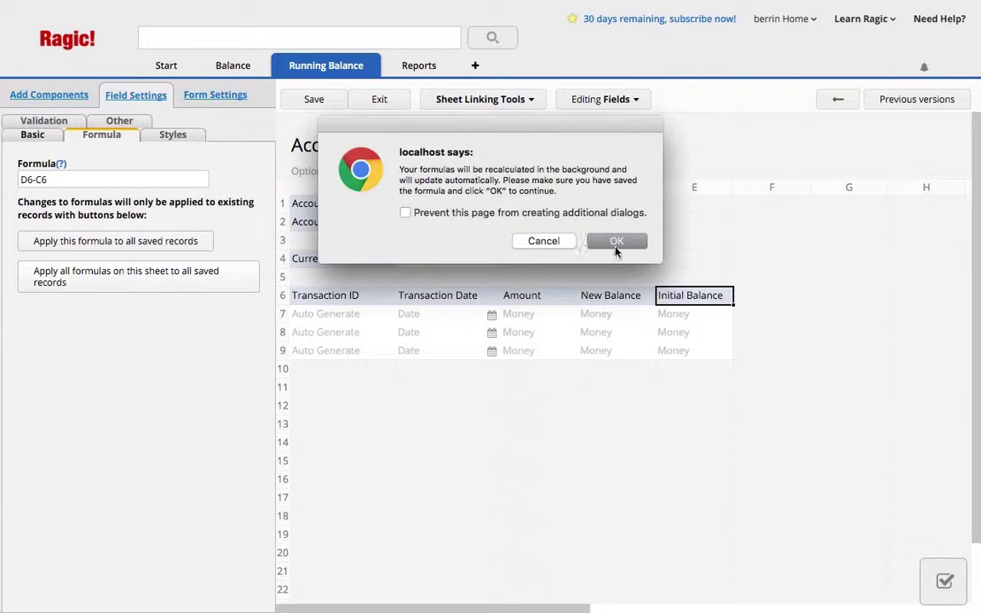
click(628, 241)
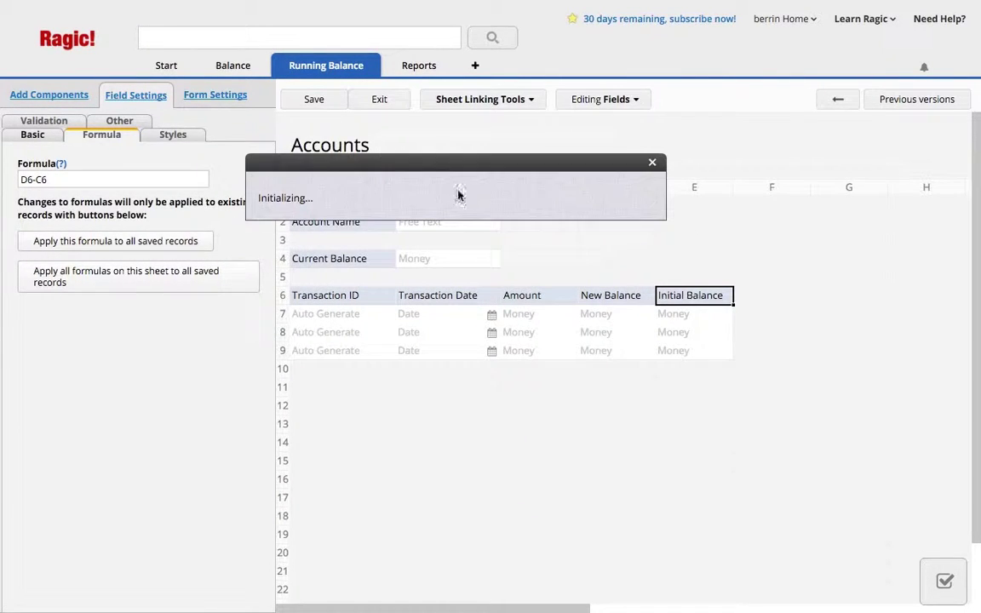
click(335, 104)
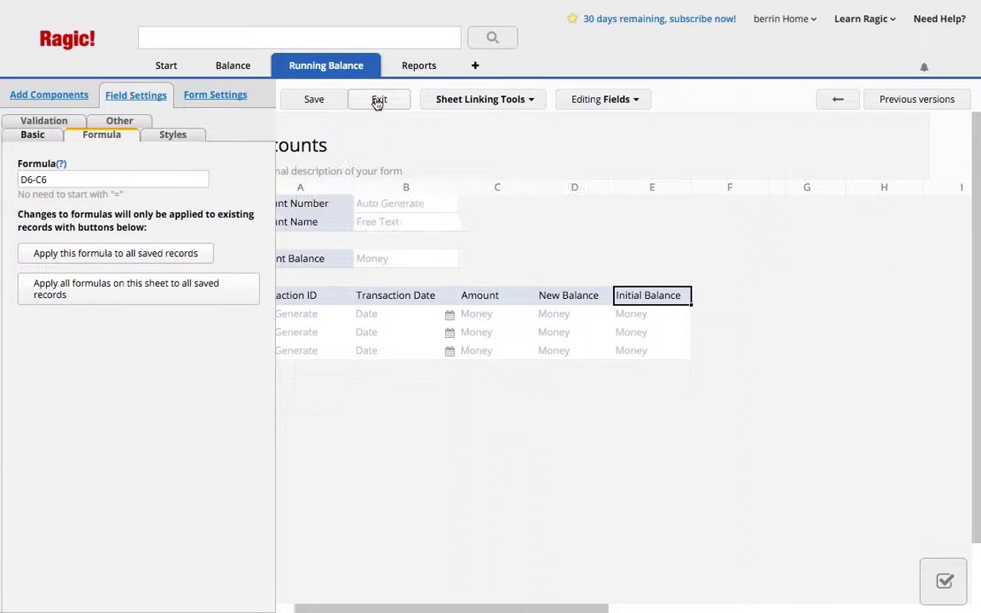
Move Initial Balance between Transaction Date and Amount so its formula becomes E6-D6, and save.
click(328, 100)
drag(593, 301, 481, 302)
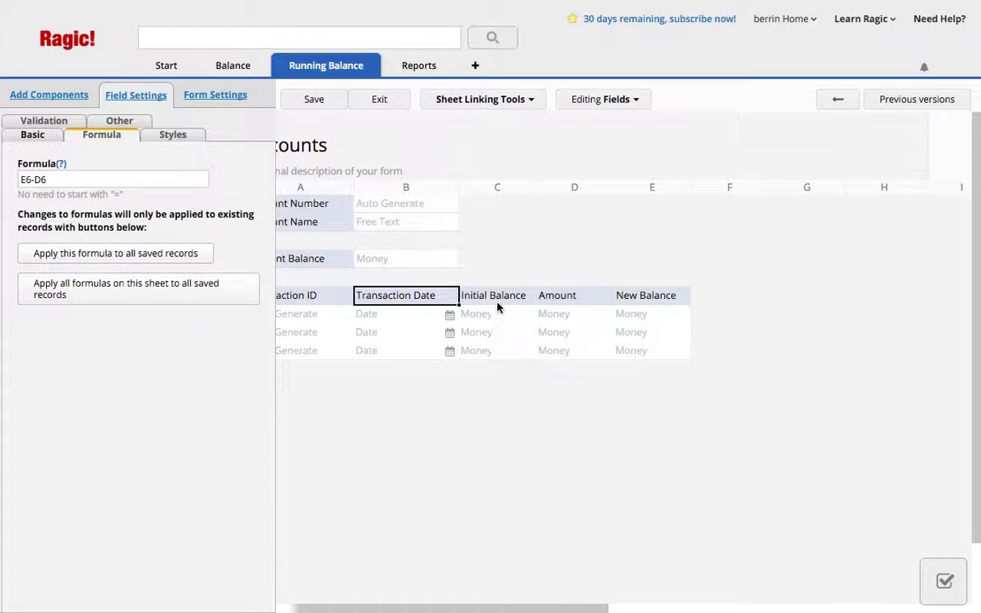
click(460, 298)
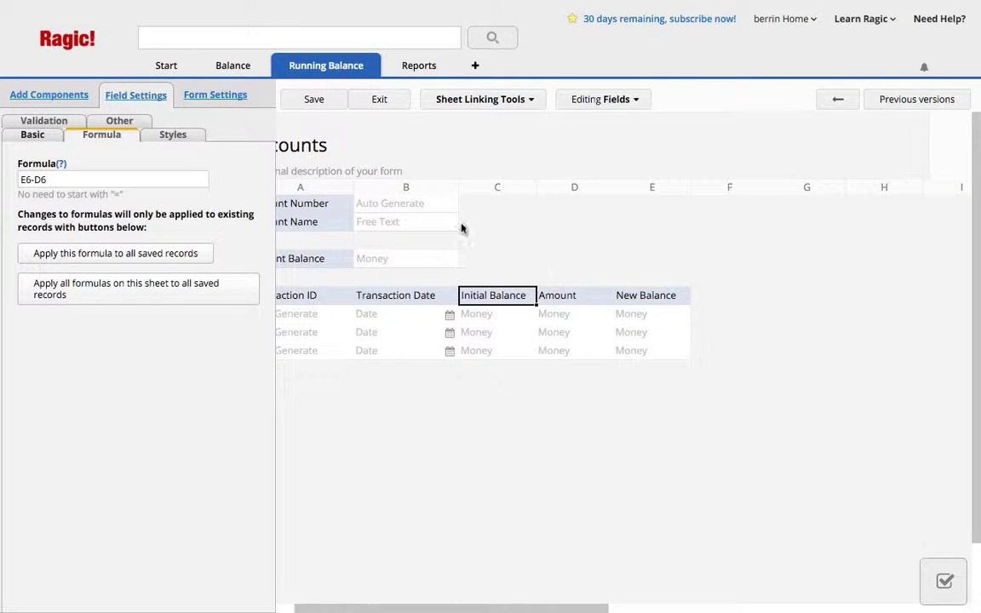
click(300, 102)
click(377, 102)
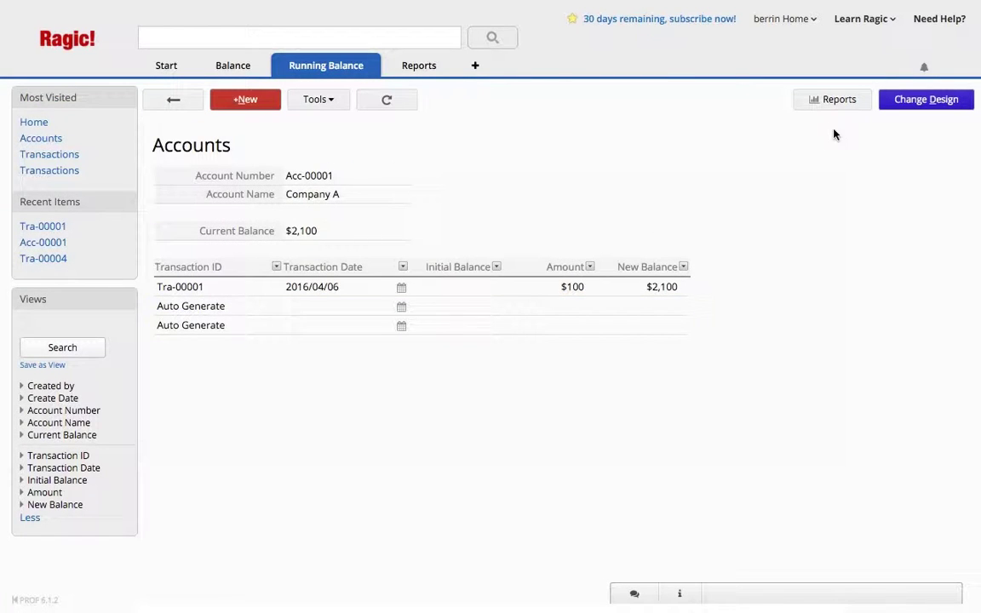
click(885, 102)
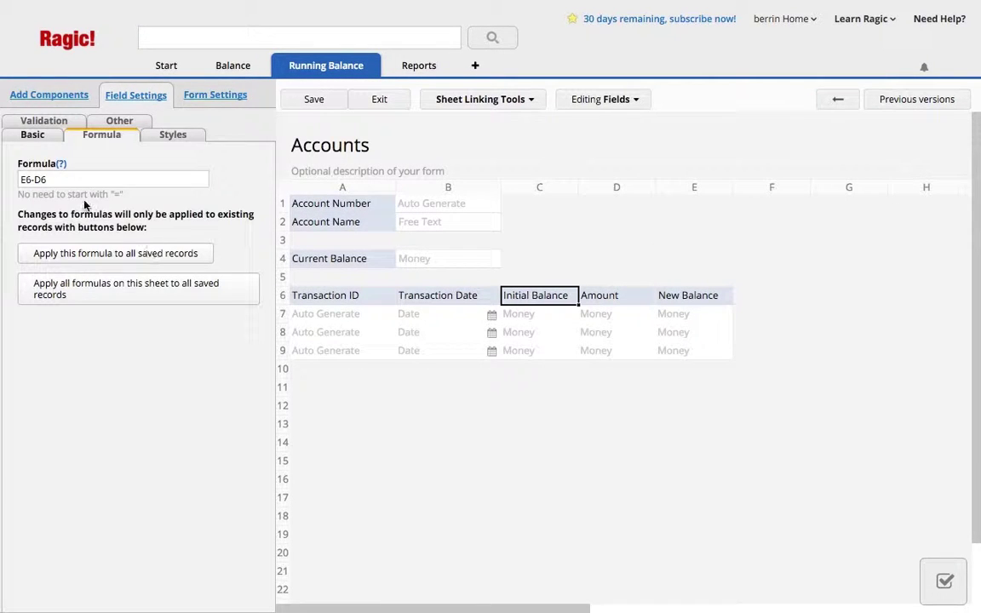
Reapply the Initial Balance formula to saved records so Tra-00001 shows a $2,000 initial balance.
click(64, 252)
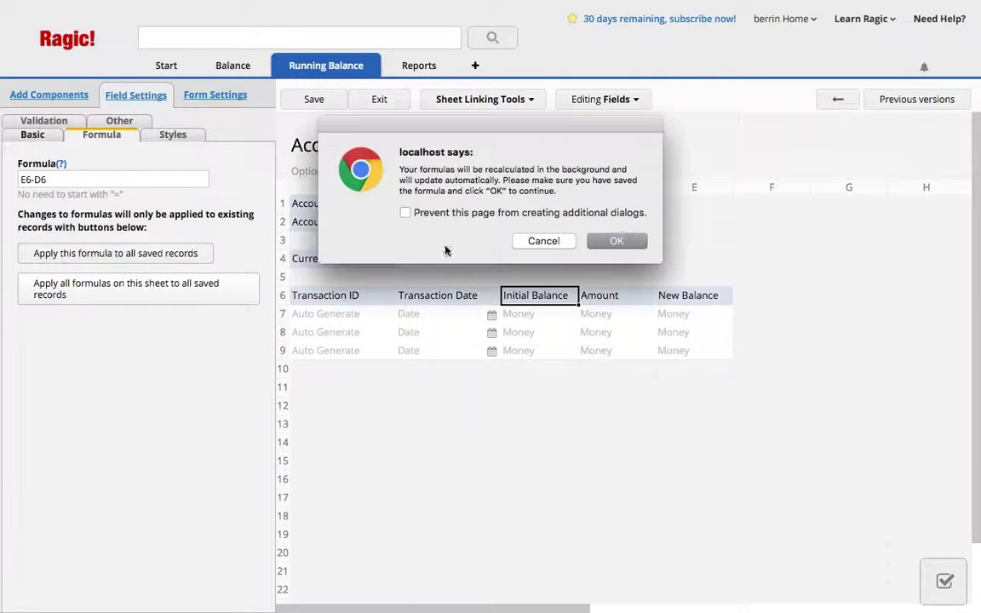
click(619, 241)
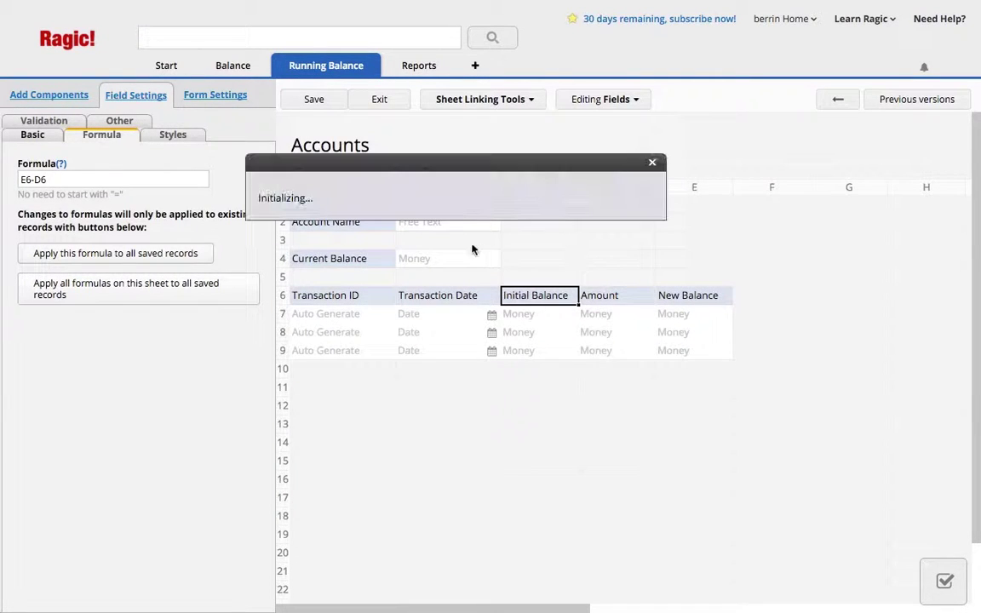
click(379, 99)
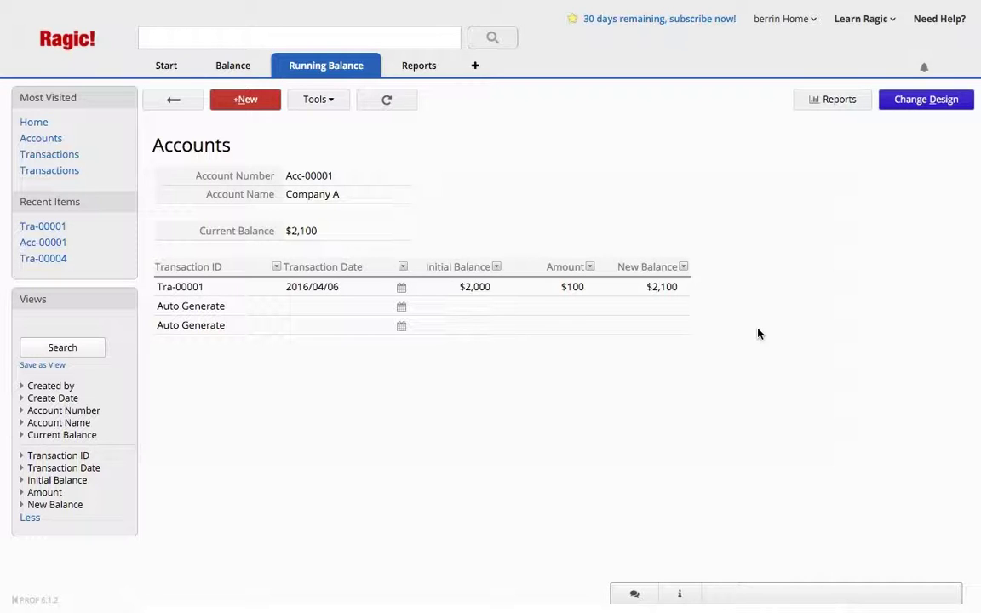
Add a Transactions record for the first account dated 2016/04/07 with amount -250.
mouse_move(326, 68)
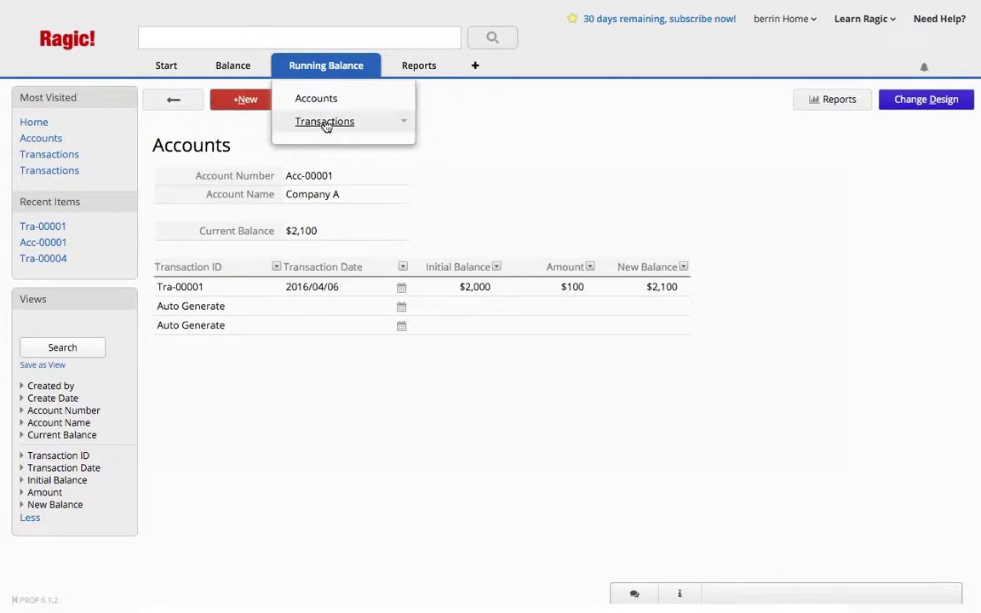
click(324, 122)
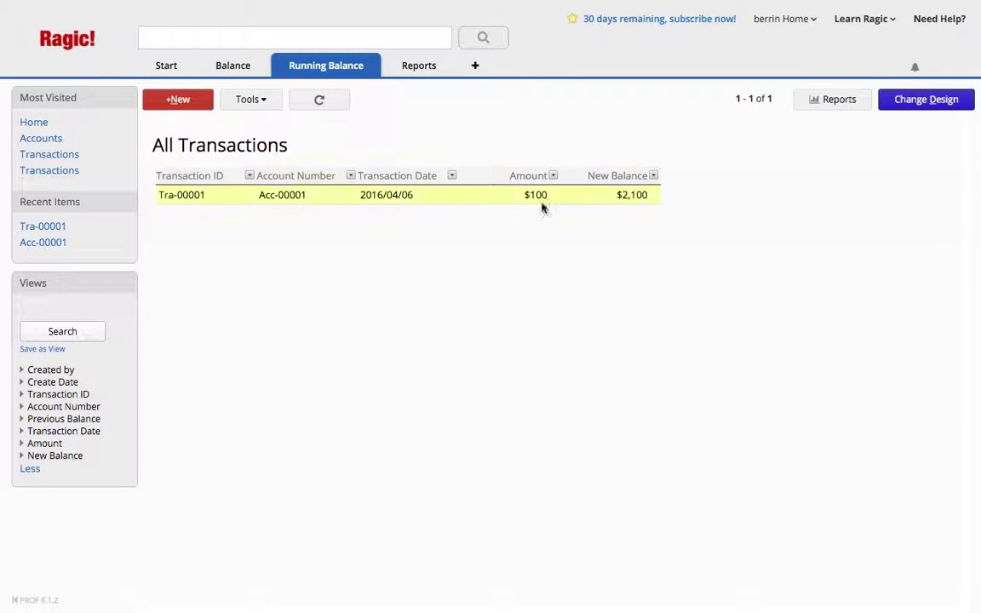
click(207, 102)
click(437, 196)
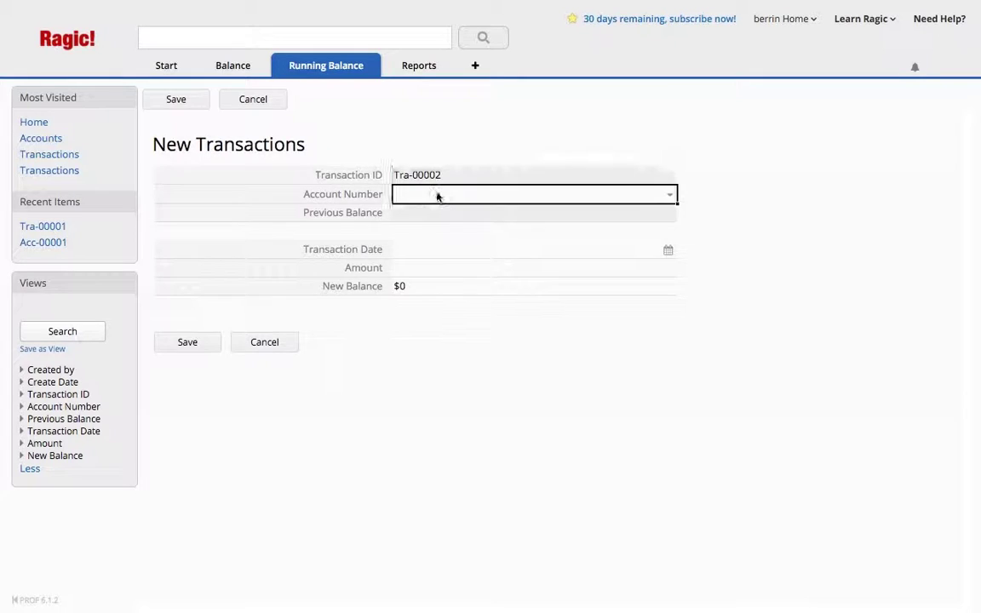
click(221, 215)
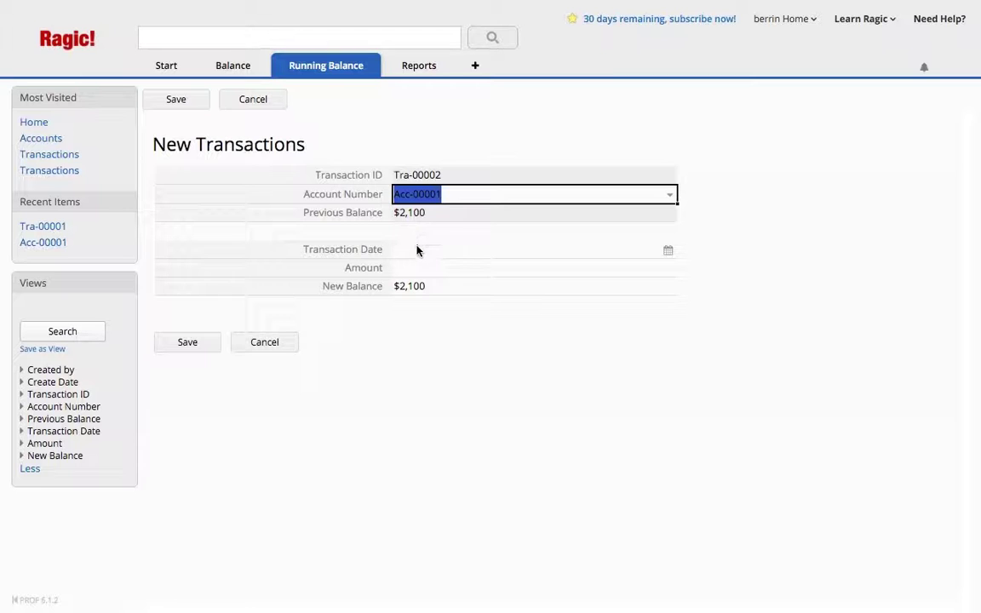
click(416, 252)
click(503, 331)
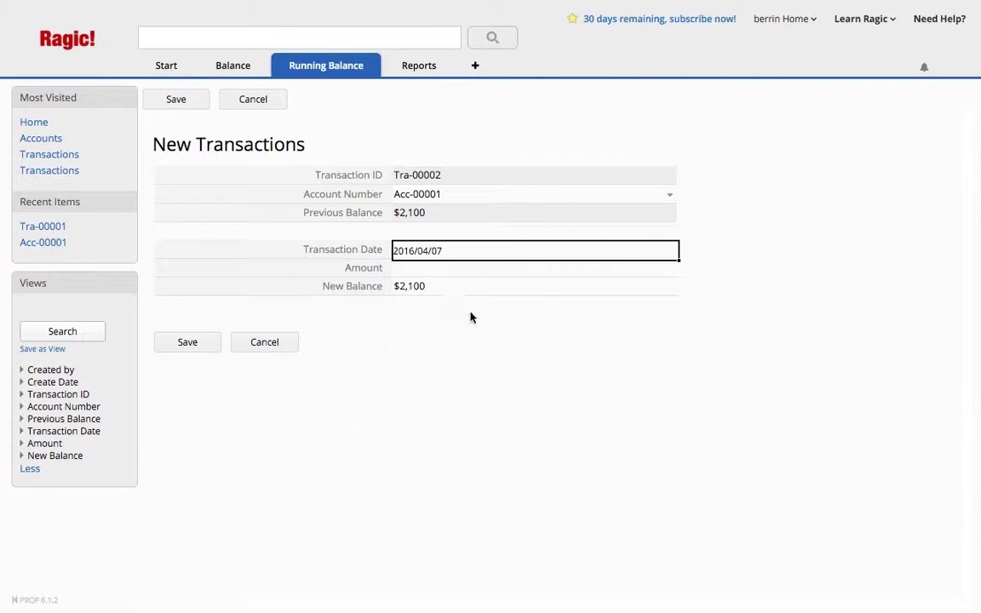
click(449, 271)
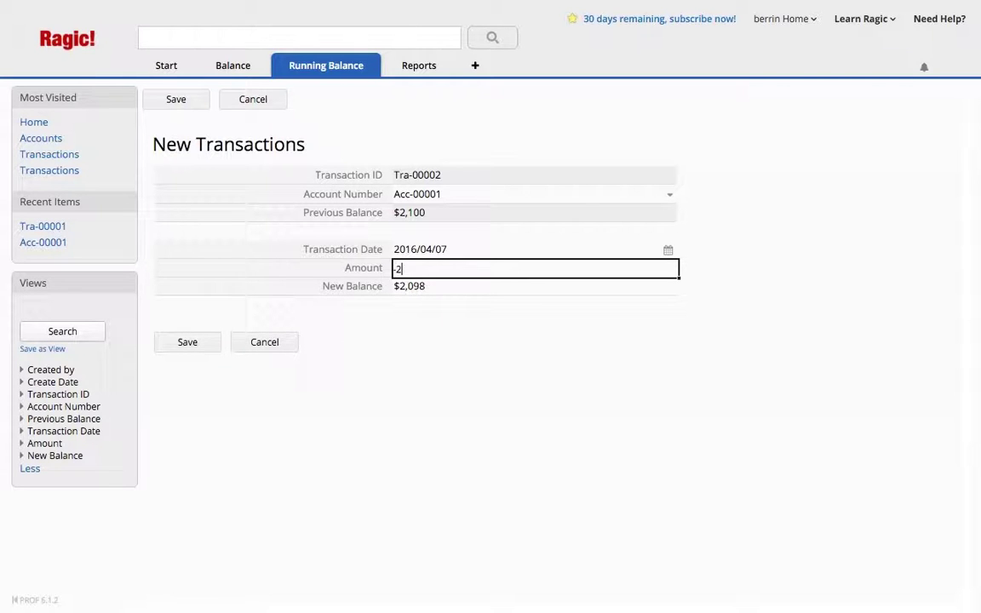
text(-250)
click(201, 345)
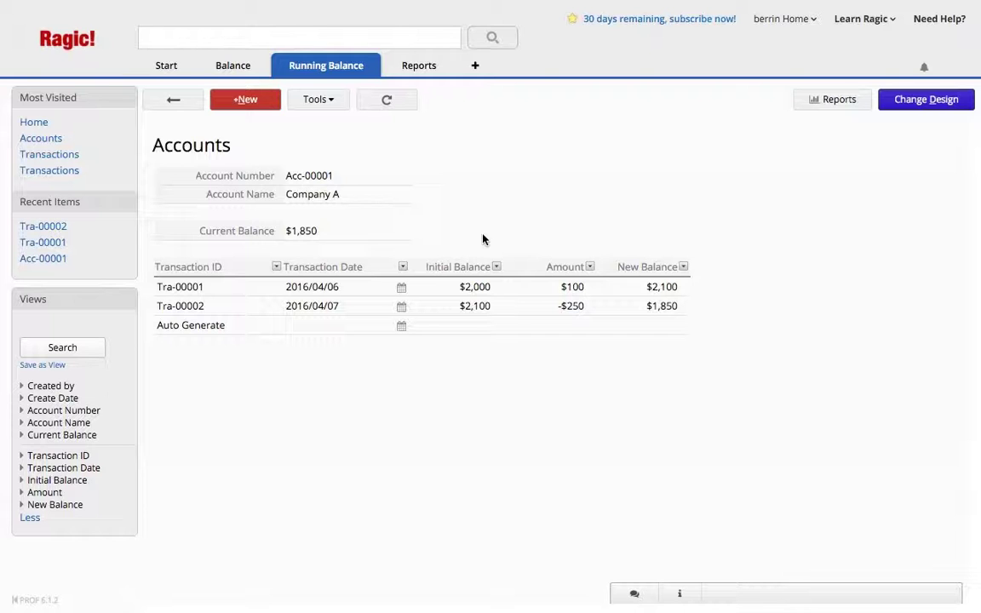
Set Transaction ID, Transaction Date, Initial Balance, Amount and New Balance to Read Only, then save.
click(889, 102)
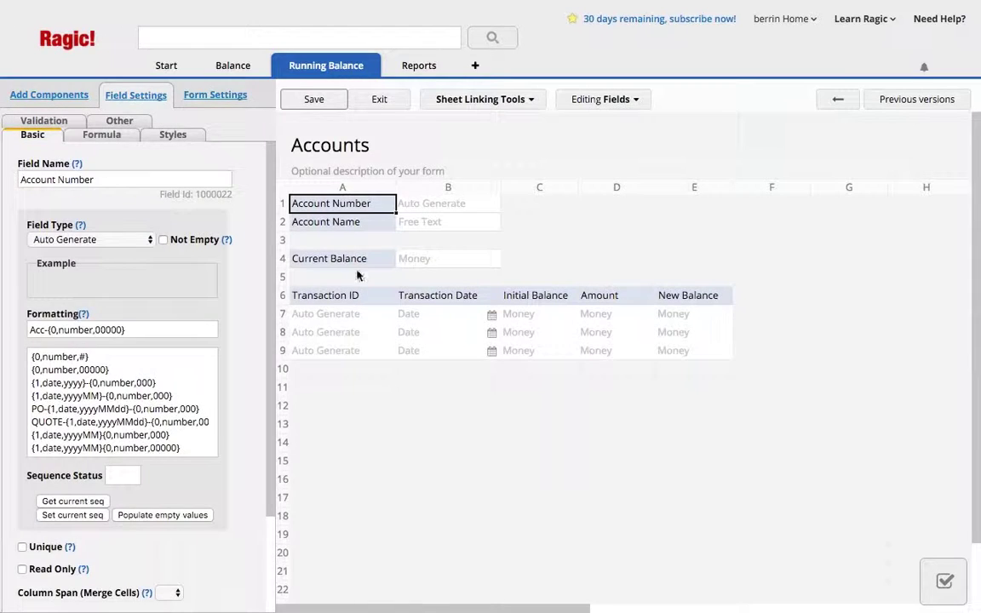
click(331, 298)
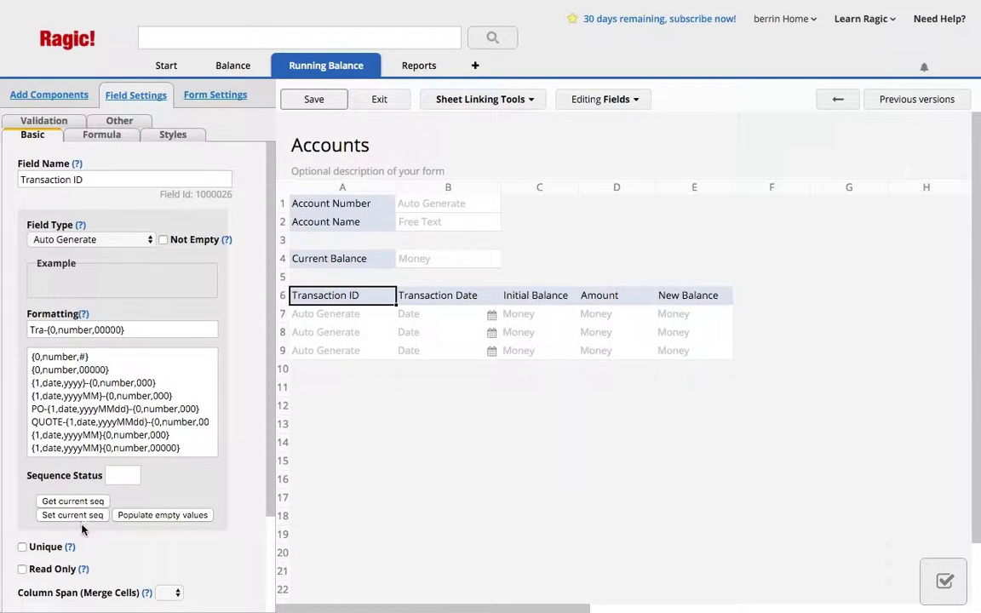
click(22, 568)
click(416, 298)
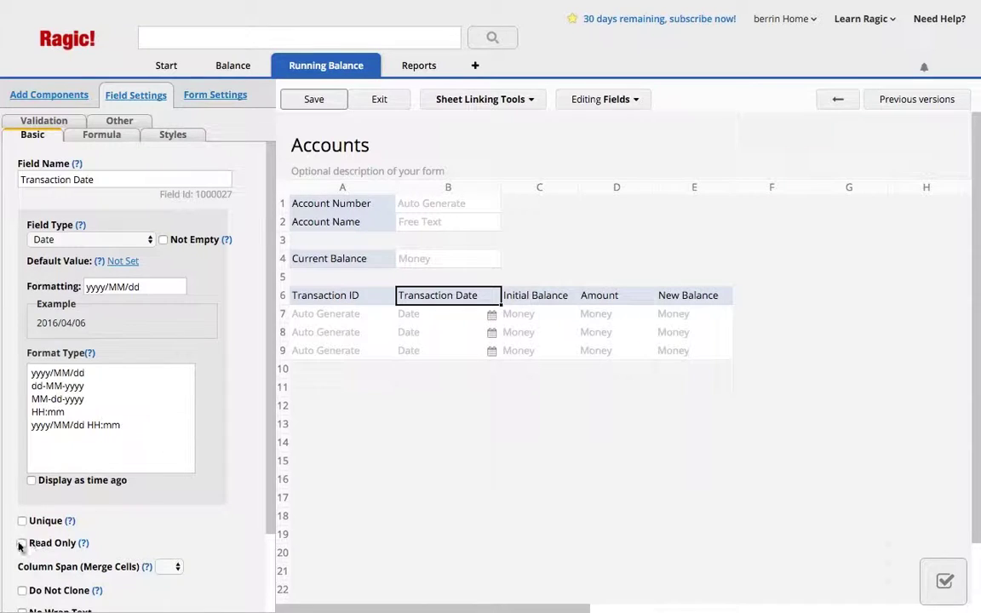
click(23, 542)
click(532, 296)
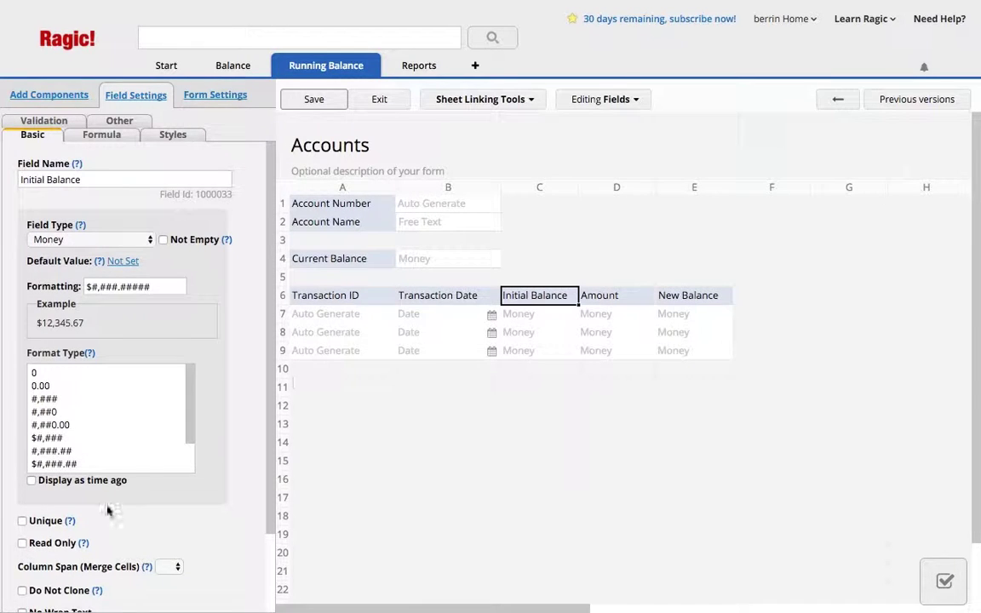
click(22, 542)
click(598, 296)
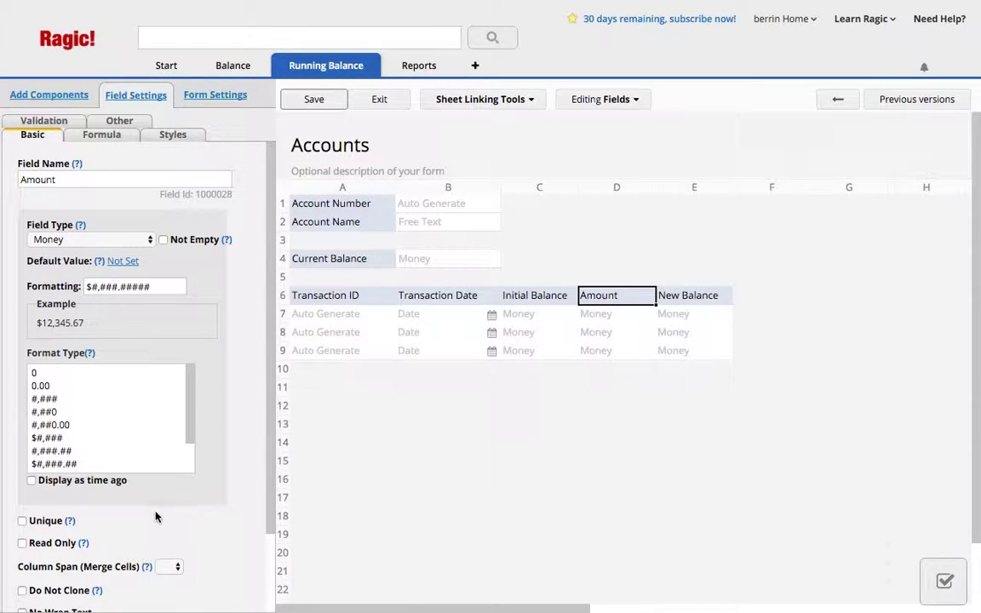
click(22, 543)
click(666, 296)
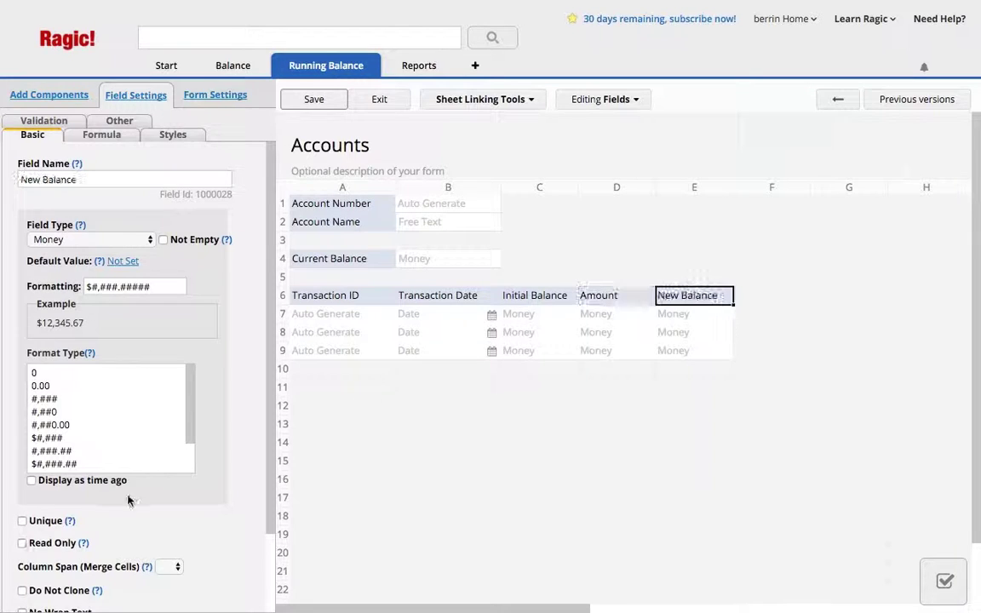
click(22, 542)
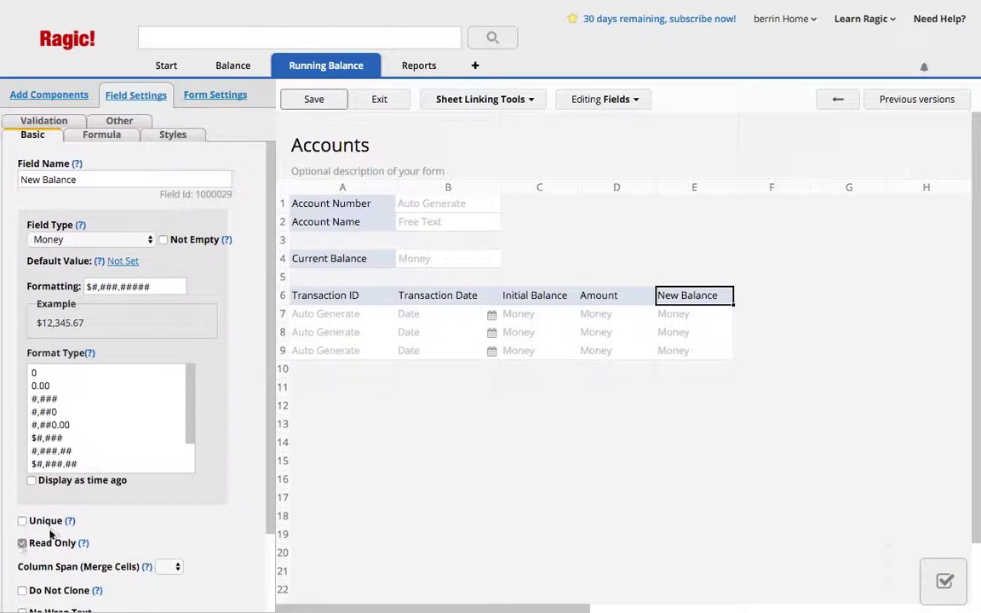
click(318, 98)
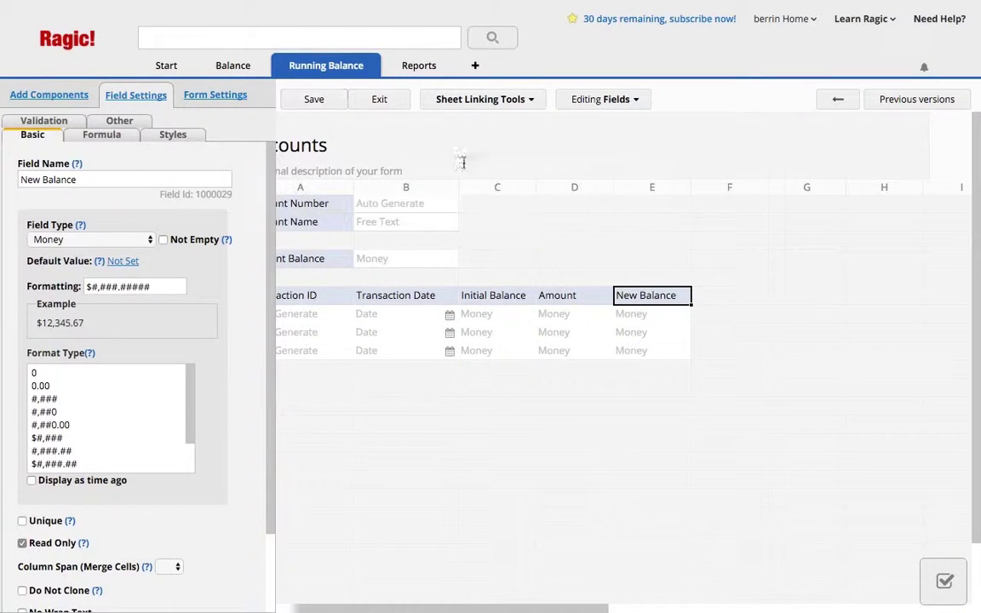
drag(484, 607, 418, 607)
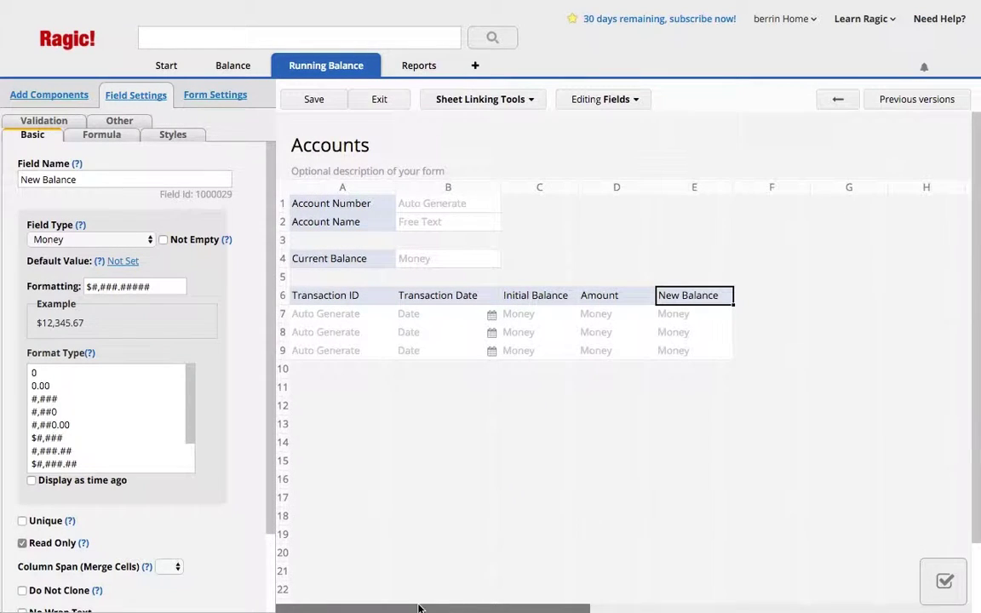
Create a 'Create new Transaction' button from the subtable's linked-sheet settings and save the design.
click(459, 104)
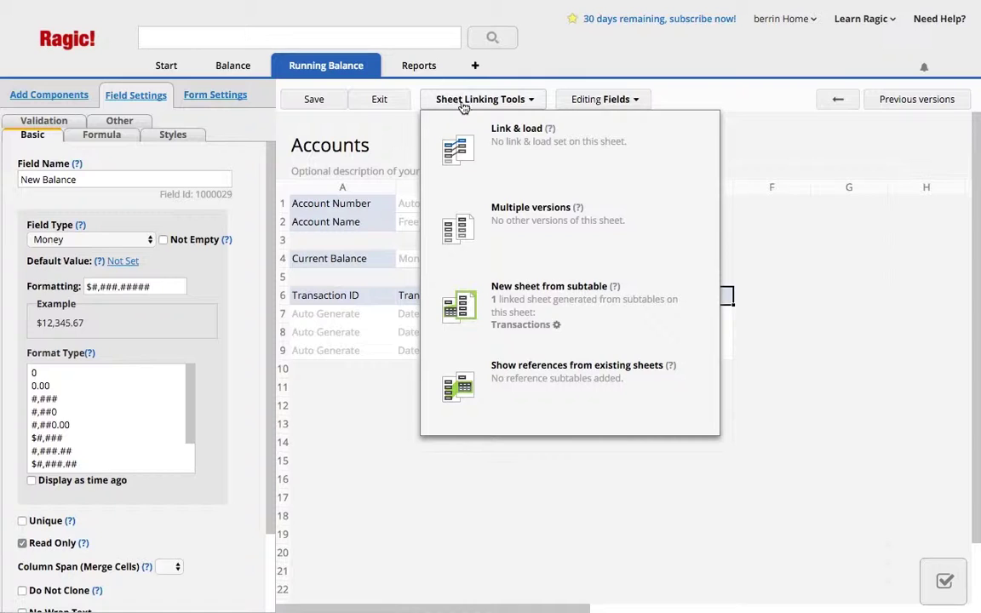
click(558, 326)
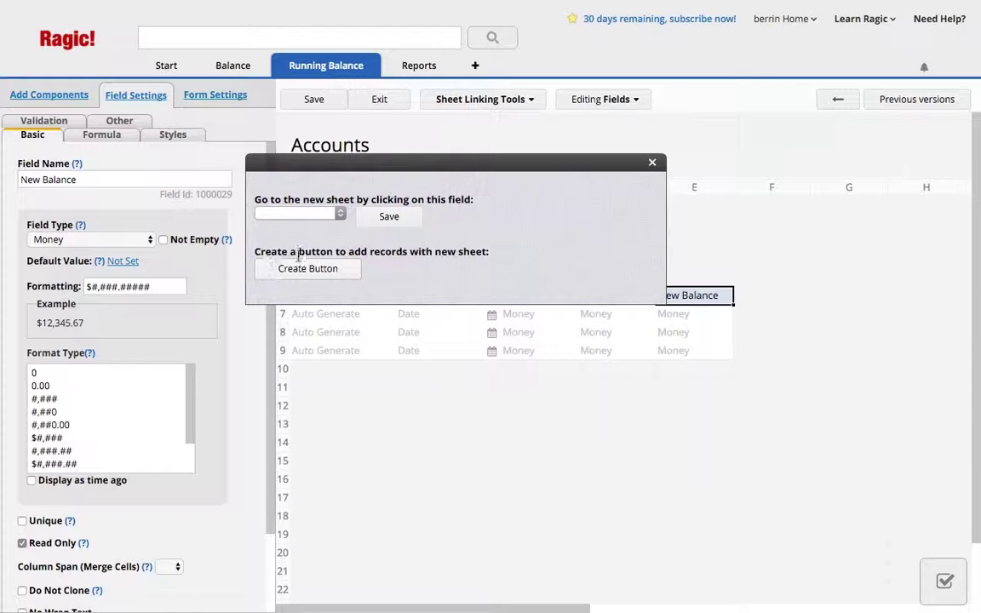
drag(261, 253, 510, 253)
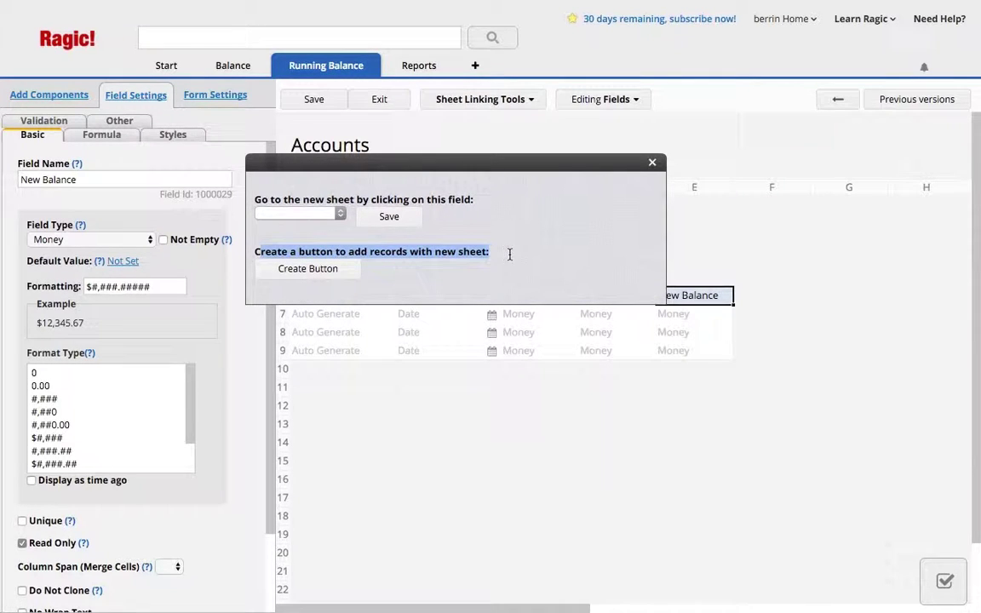
click(498, 260)
click(294, 269)
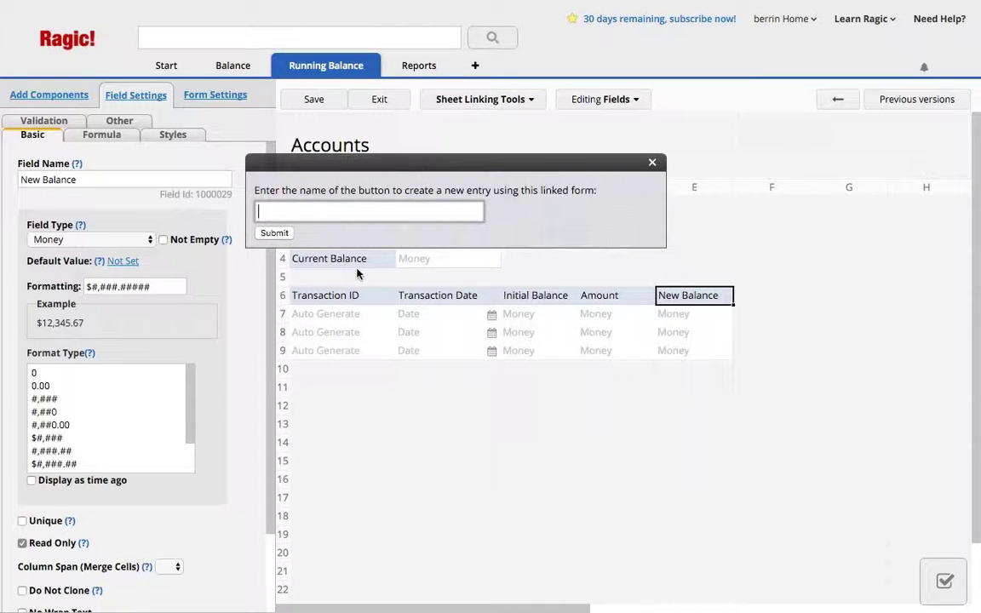
text(Create new Transaction)
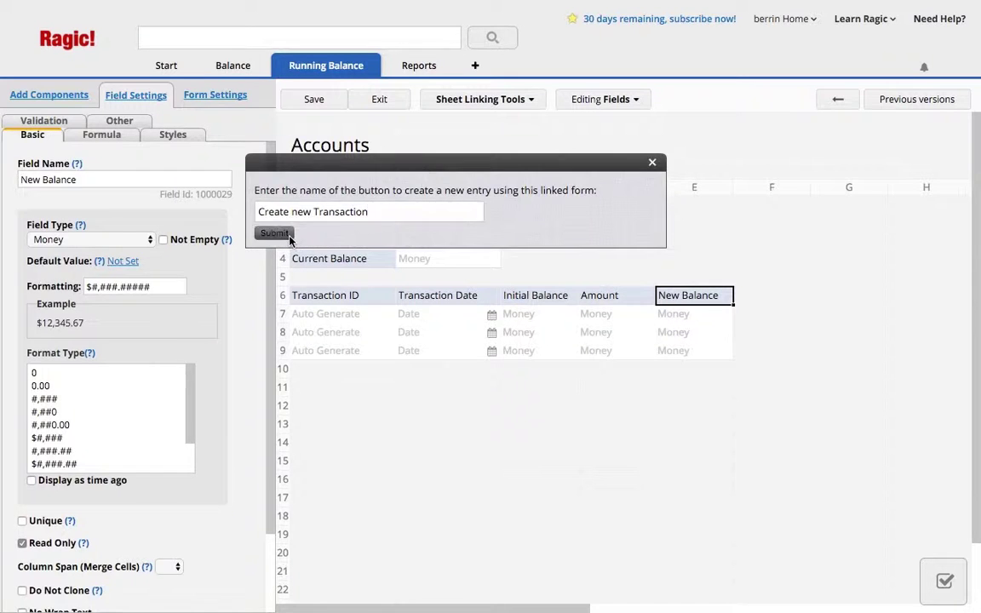
click(274, 232)
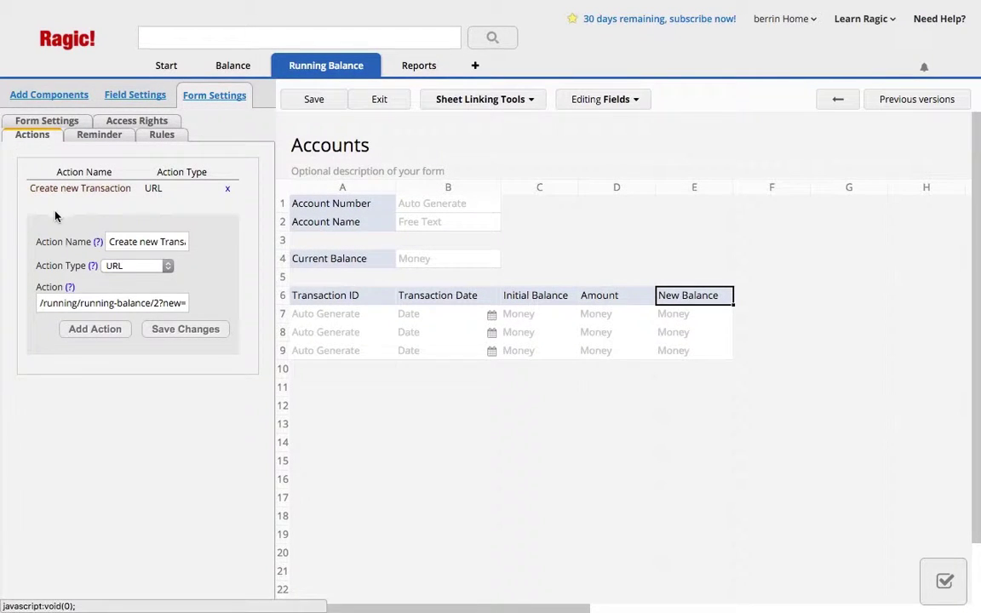
click(313, 99)
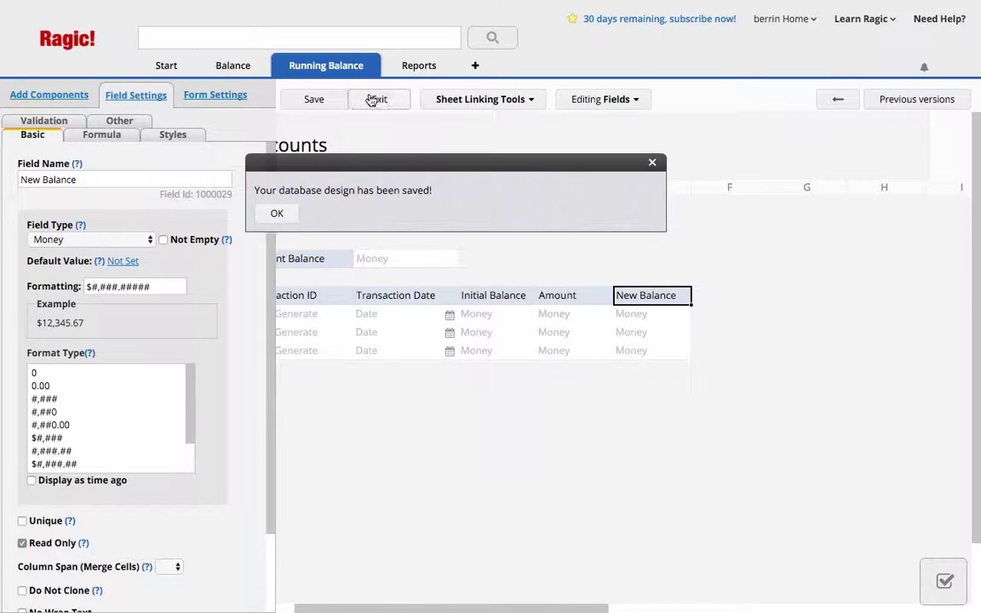
click(377, 99)
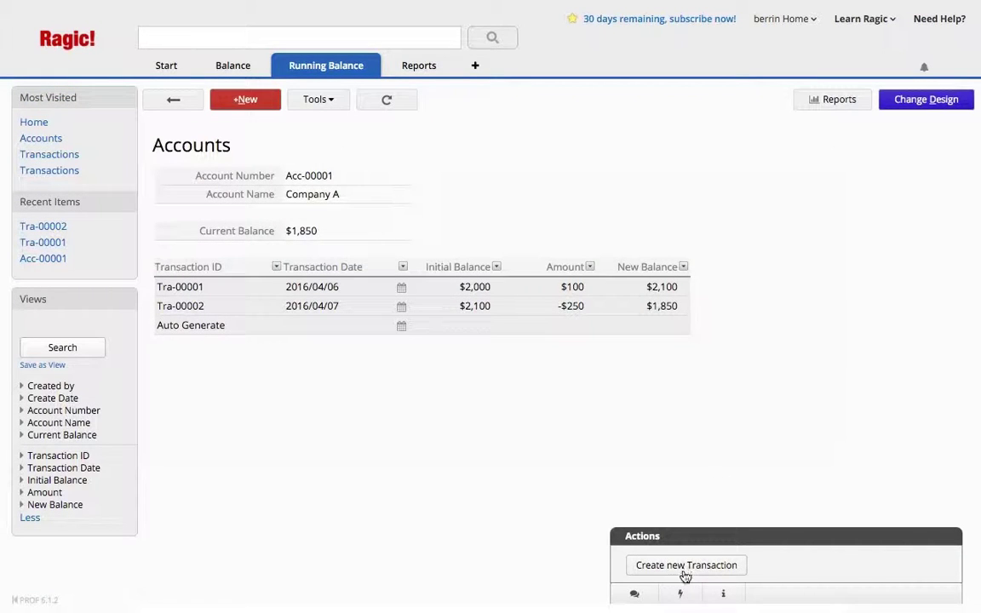
Add a $230 transaction dated 2016/04/08 via Create new Transaction, then reopen account Acc-00001.
click(735, 568)
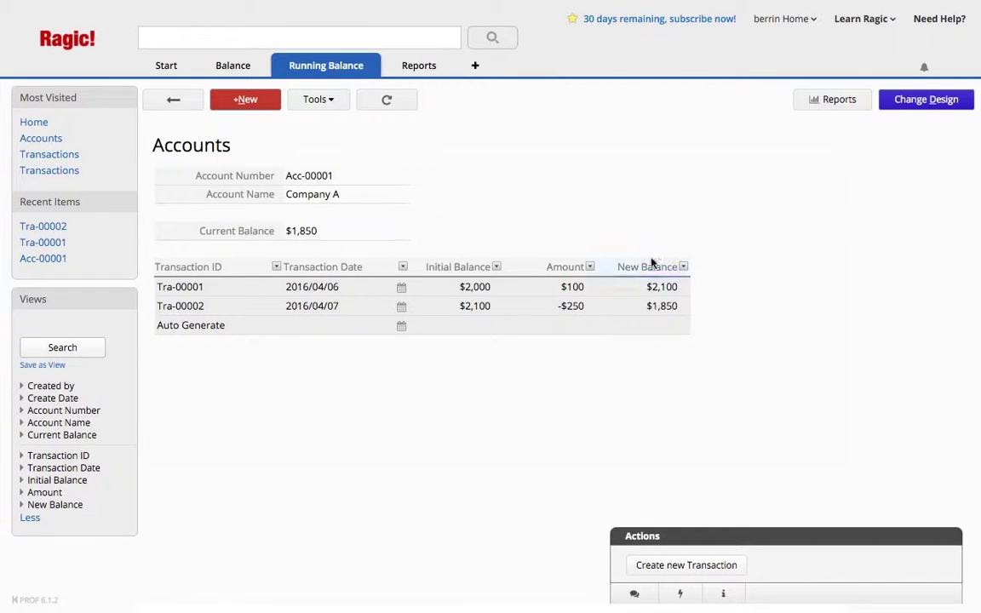
click(351, 326)
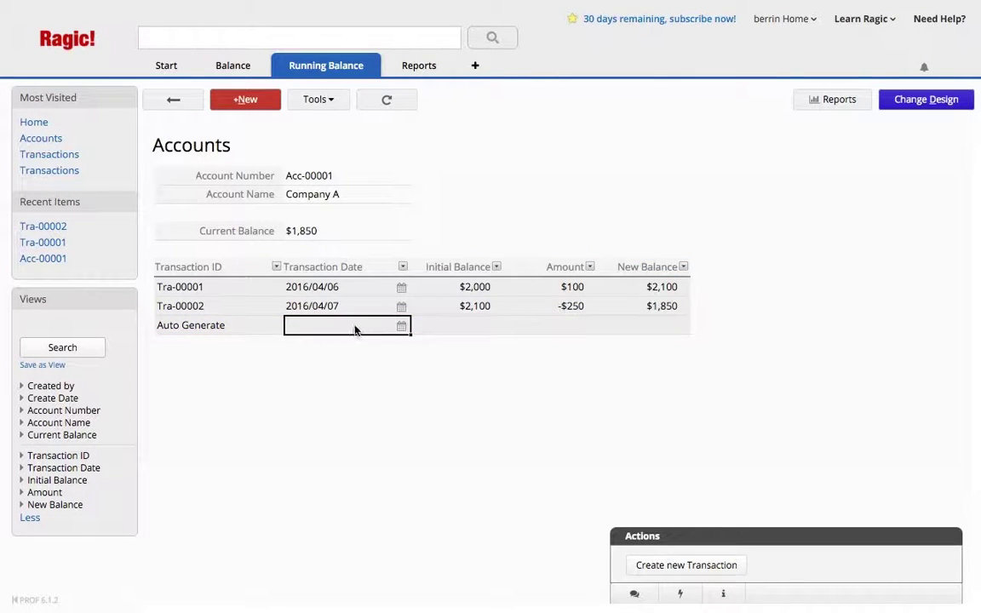
key(Tab)
key(Tab)
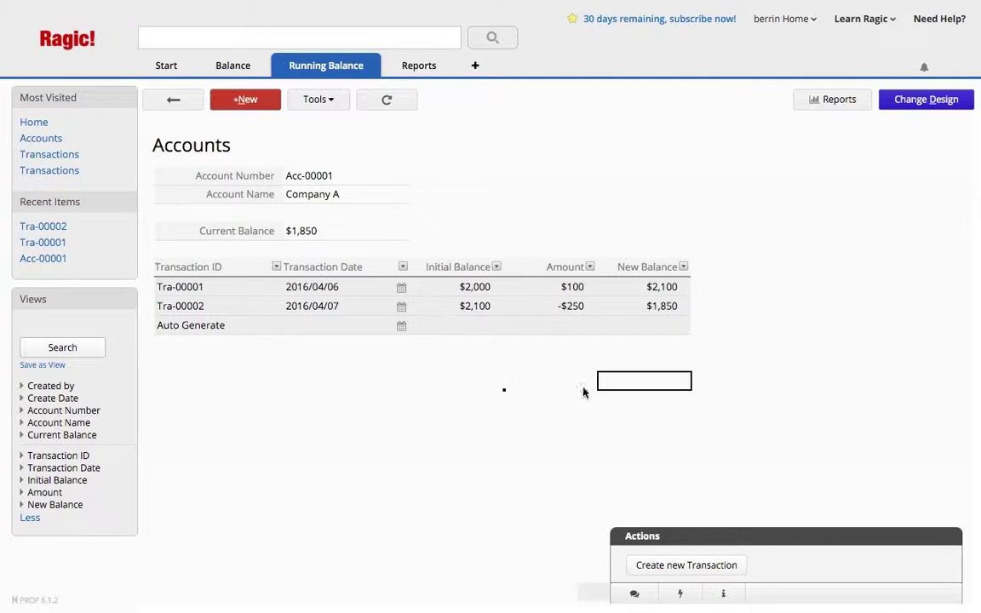
click(686, 565)
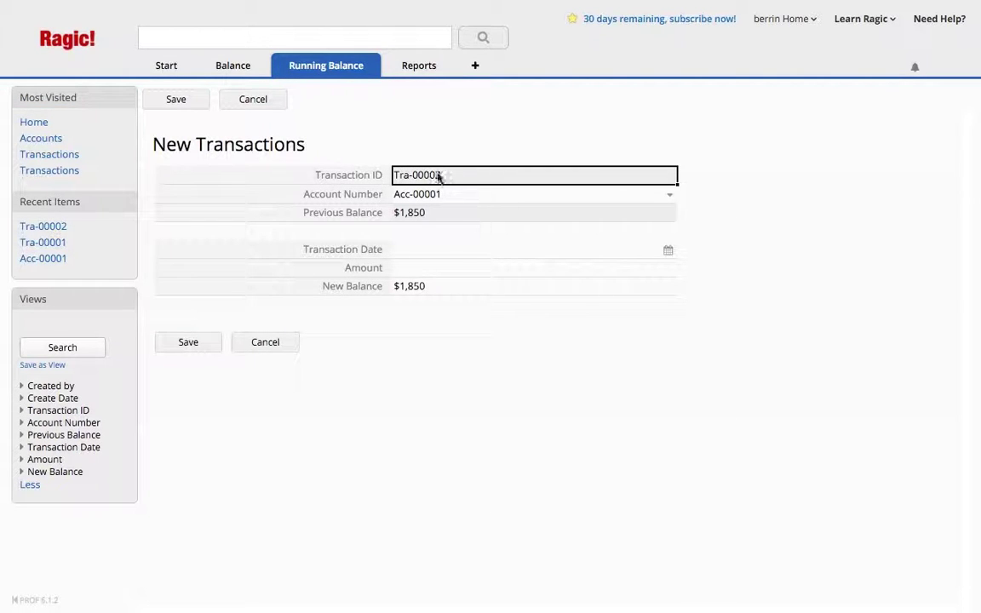
click(466, 250)
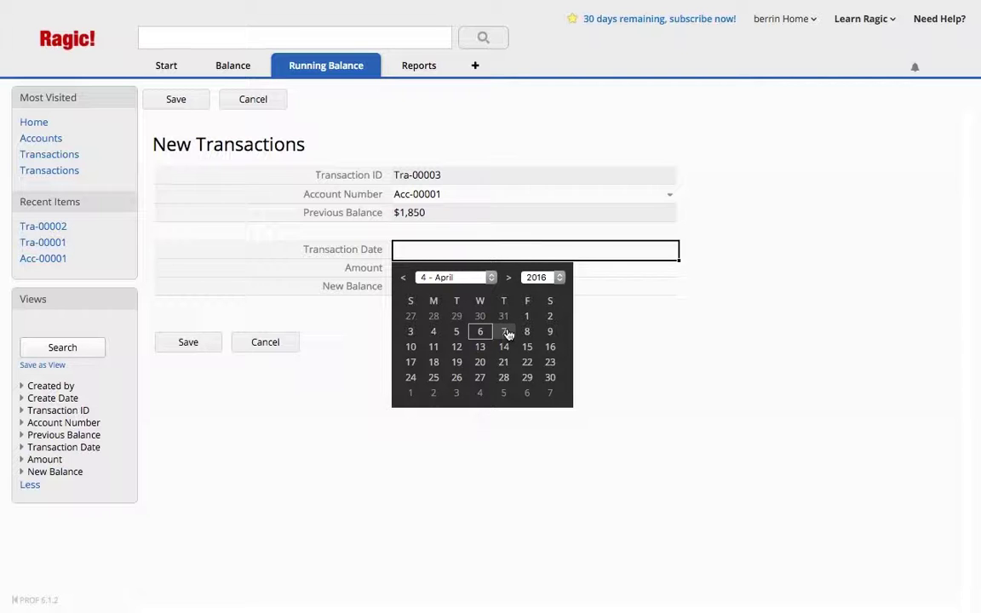
click(528, 332)
click(450, 269)
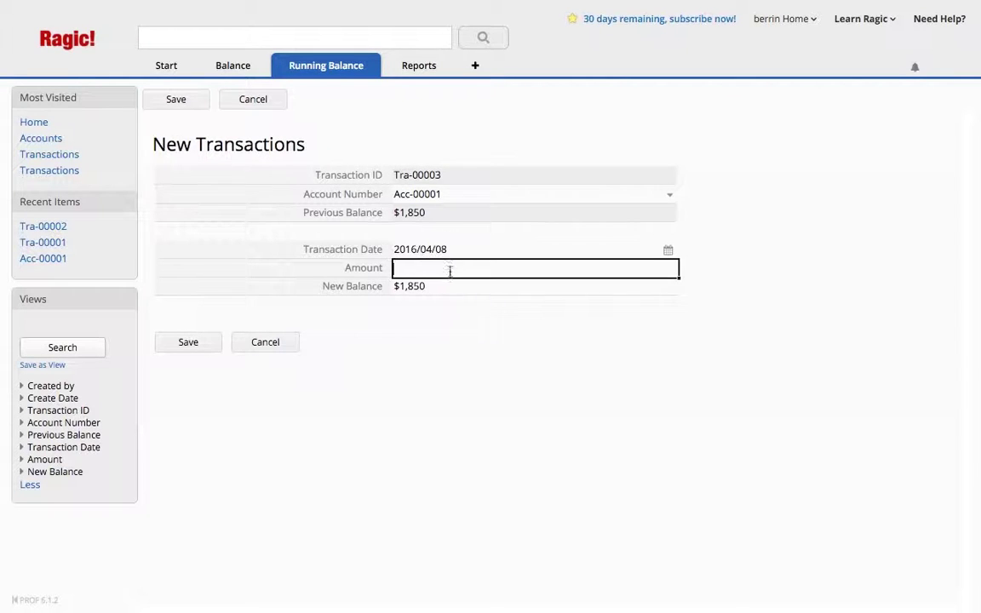
text(230)
click(183, 344)
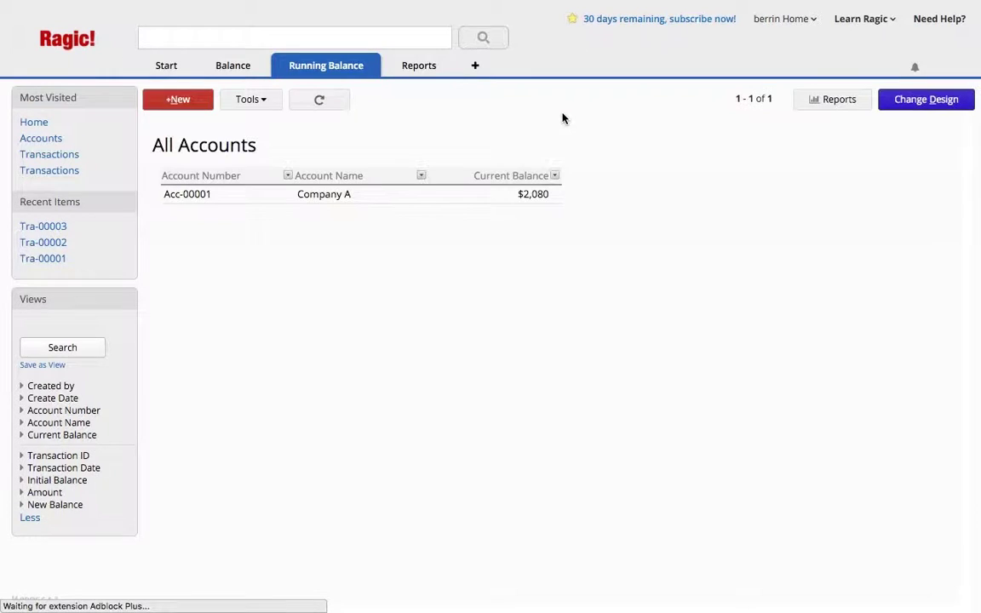
click(434, 194)
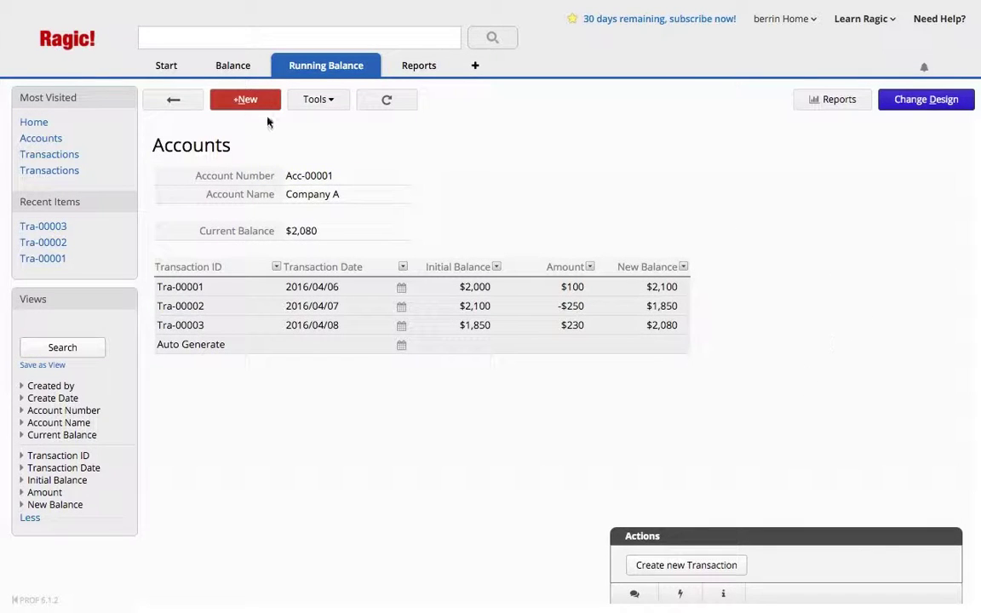
Create a new account named Company B with Current Balance 2566 and save it.
click(245, 98)
click(347, 194)
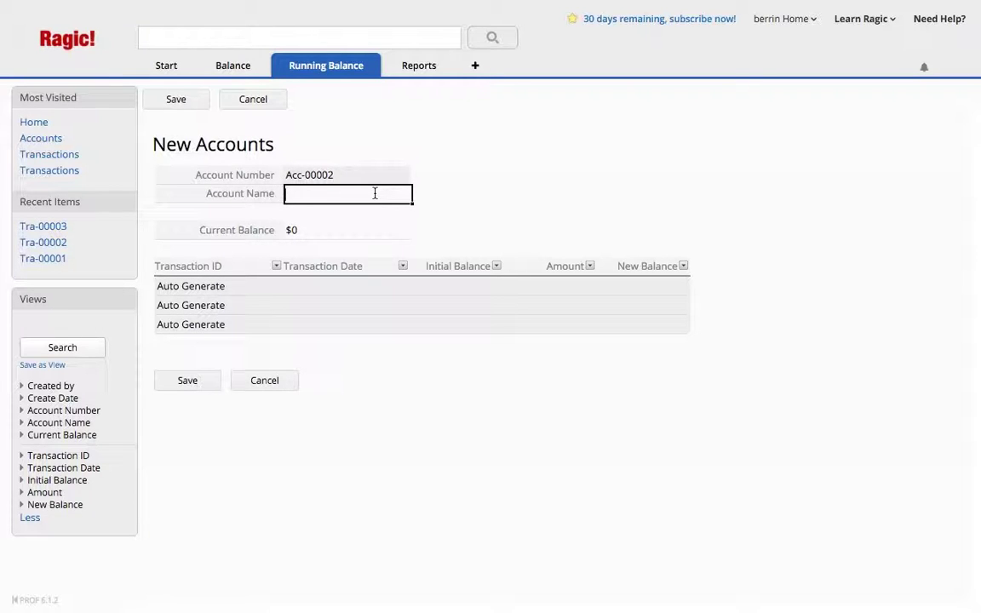
text(Company B)
click(306, 230)
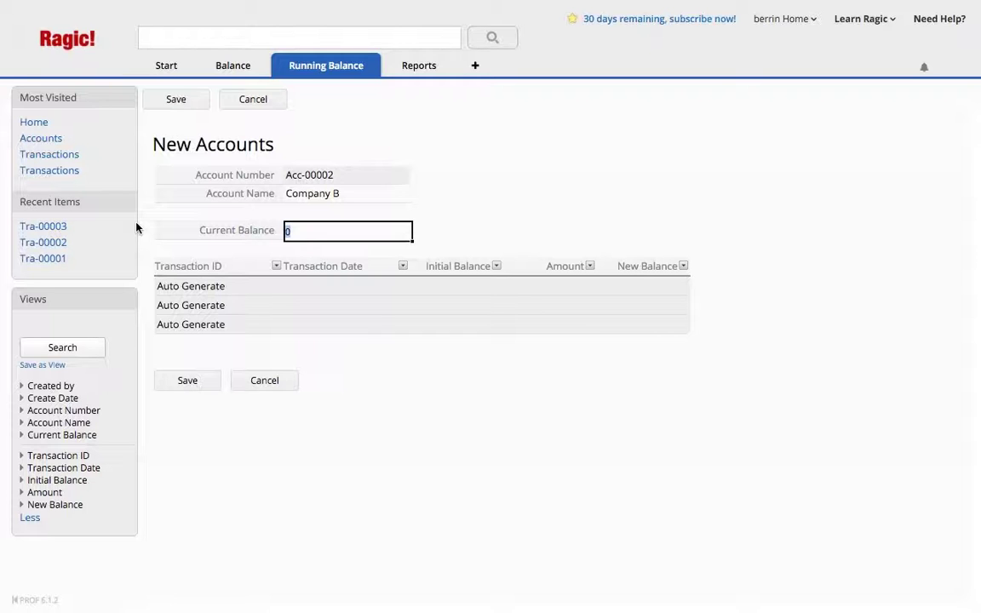
text(2566)
click(187, 379)
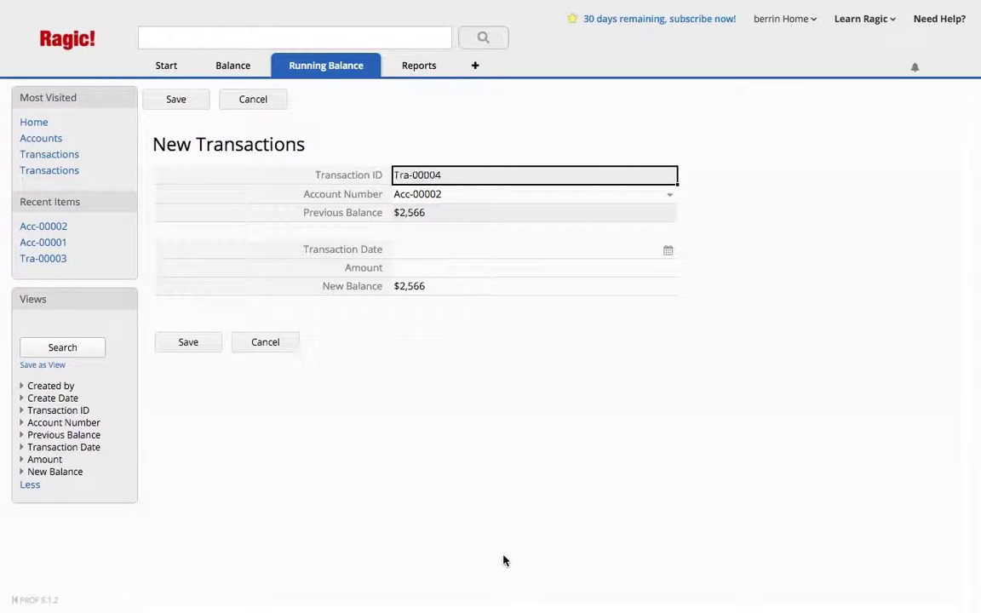
Save a $255 transaction for Company B dated 2016/04/06.
click(536, 259)
click(479, 331)
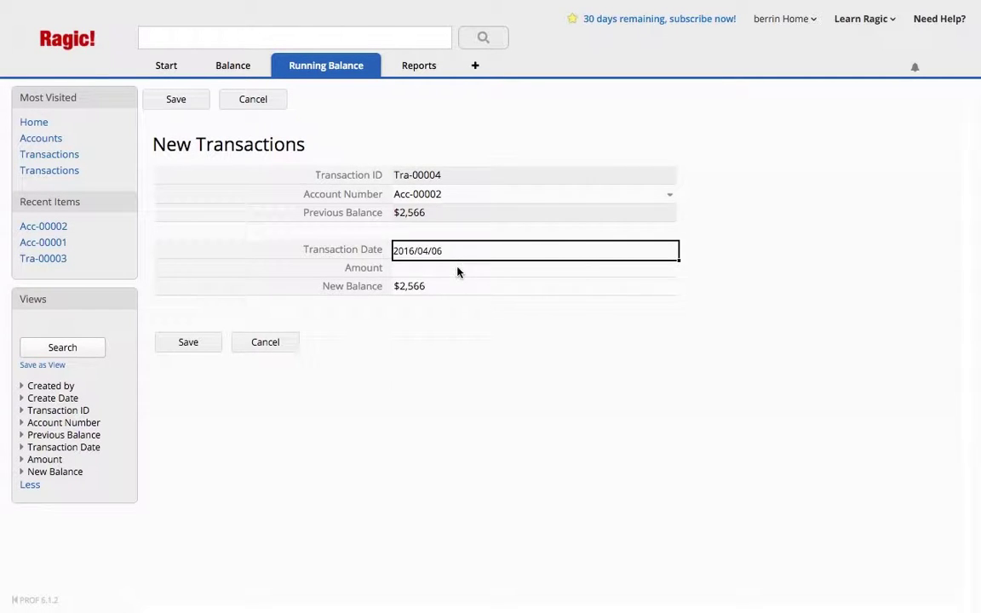
click(457, 269)
text(255)
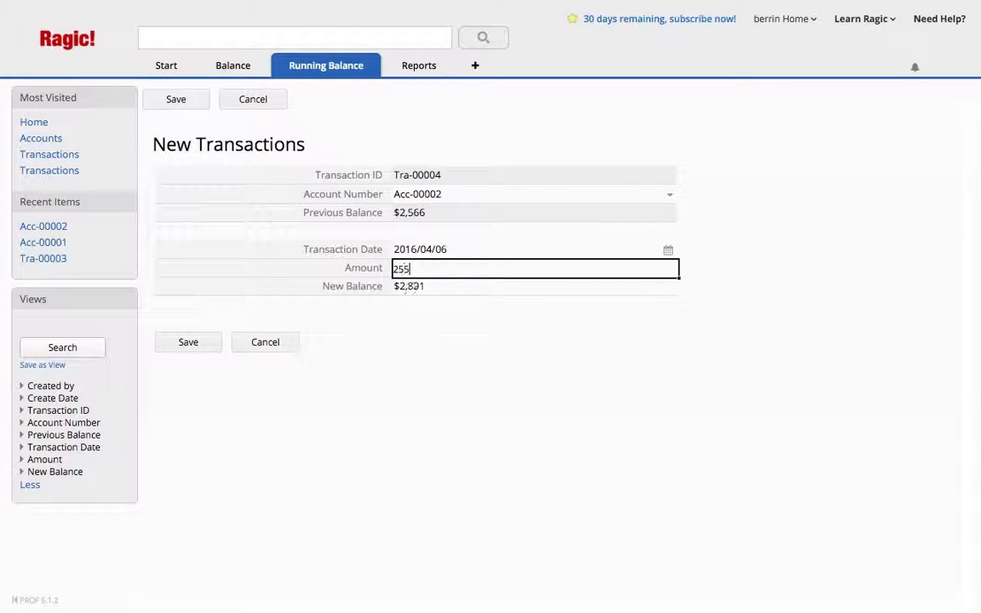
click(182, 345)
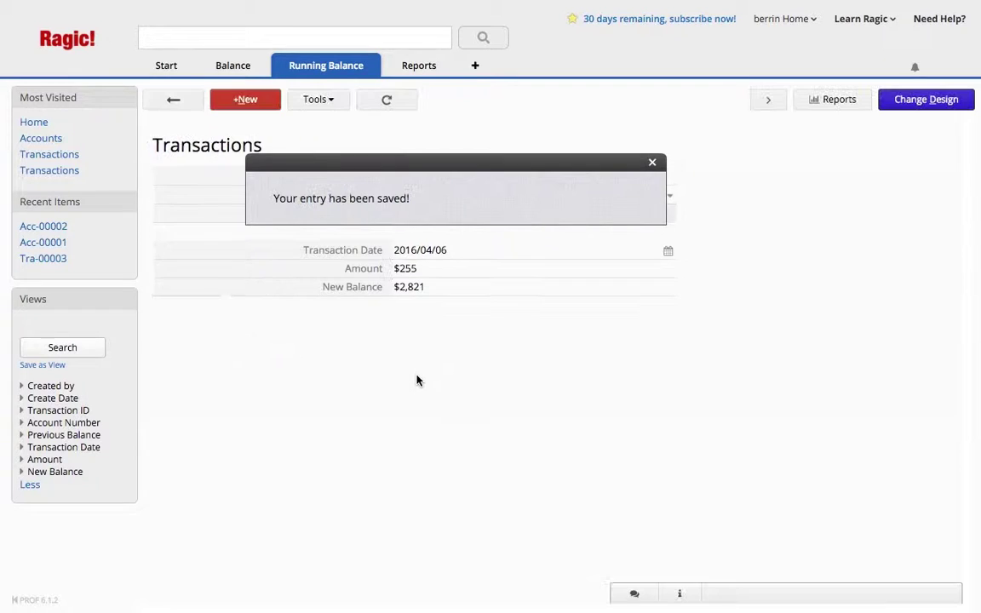
Return to the All Accounts list to see Company B at $2,821.
mouse_move(332, 65)
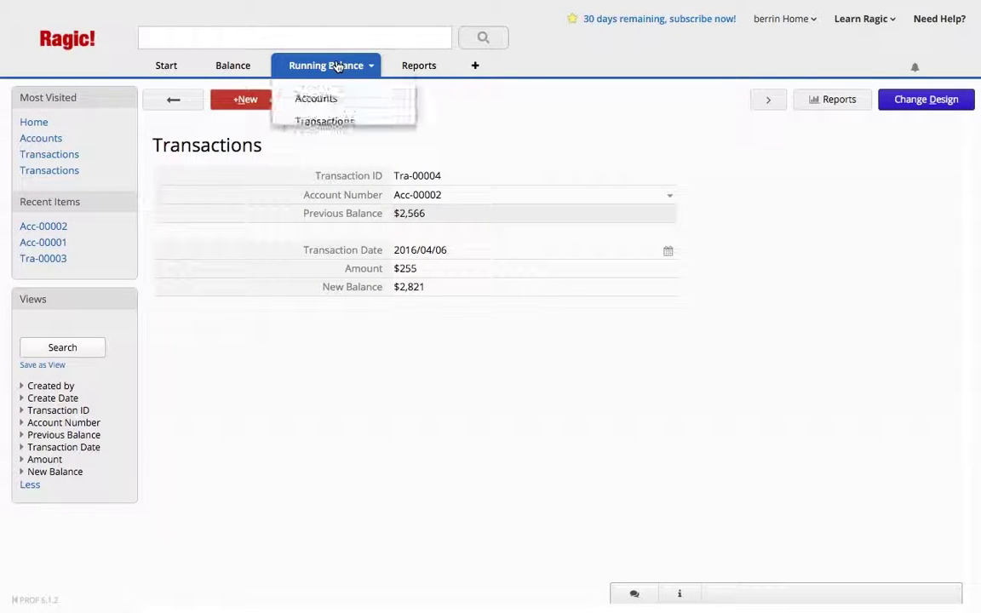
click(326, 98)
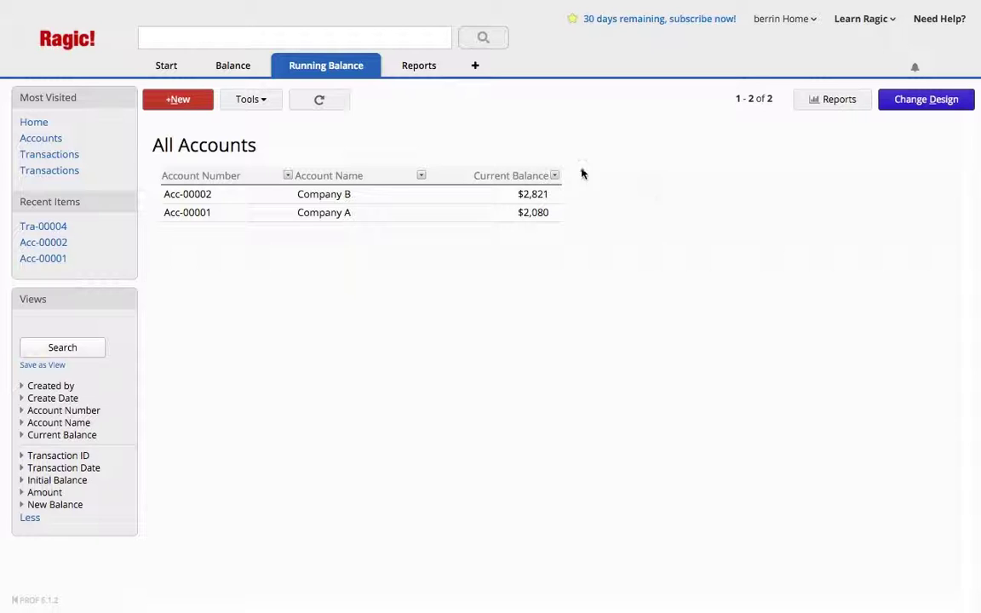
mouse_move(357, 68)
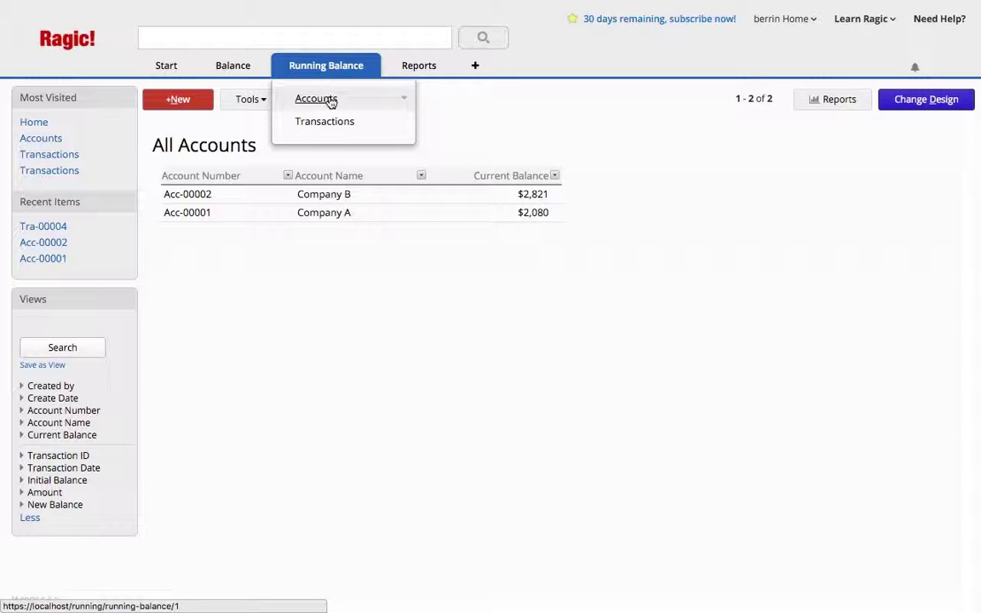